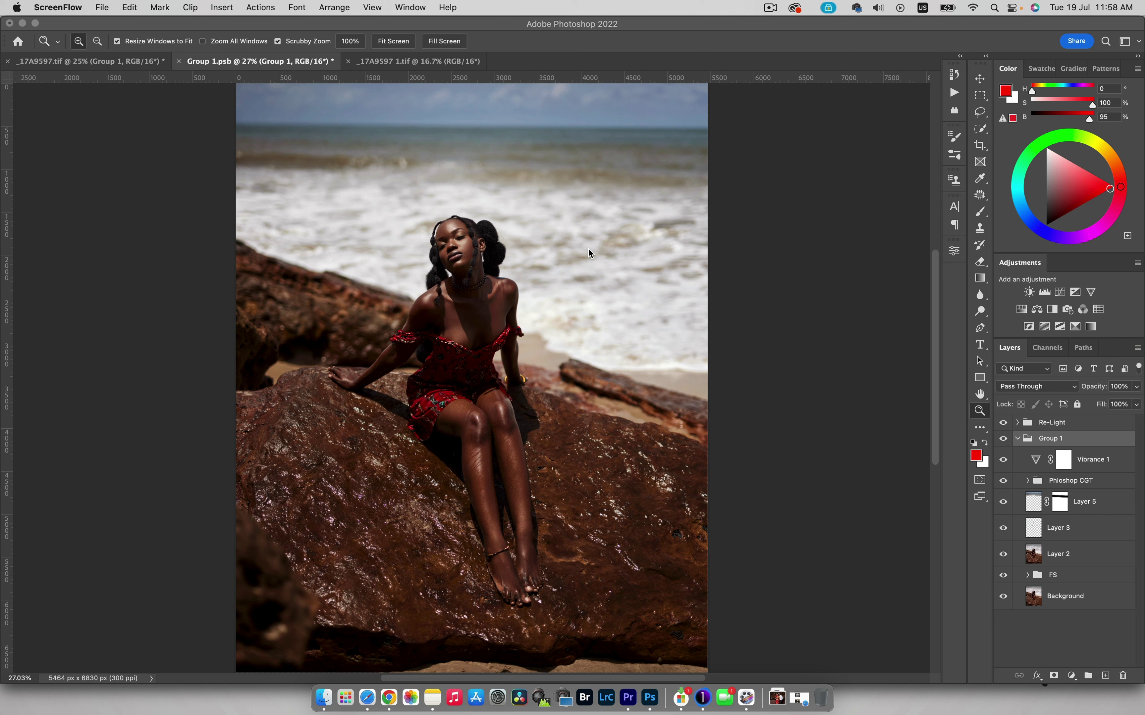
Compare the photo with and without the Re-Light group, and hide the rulers.
left_click(1003, 422)
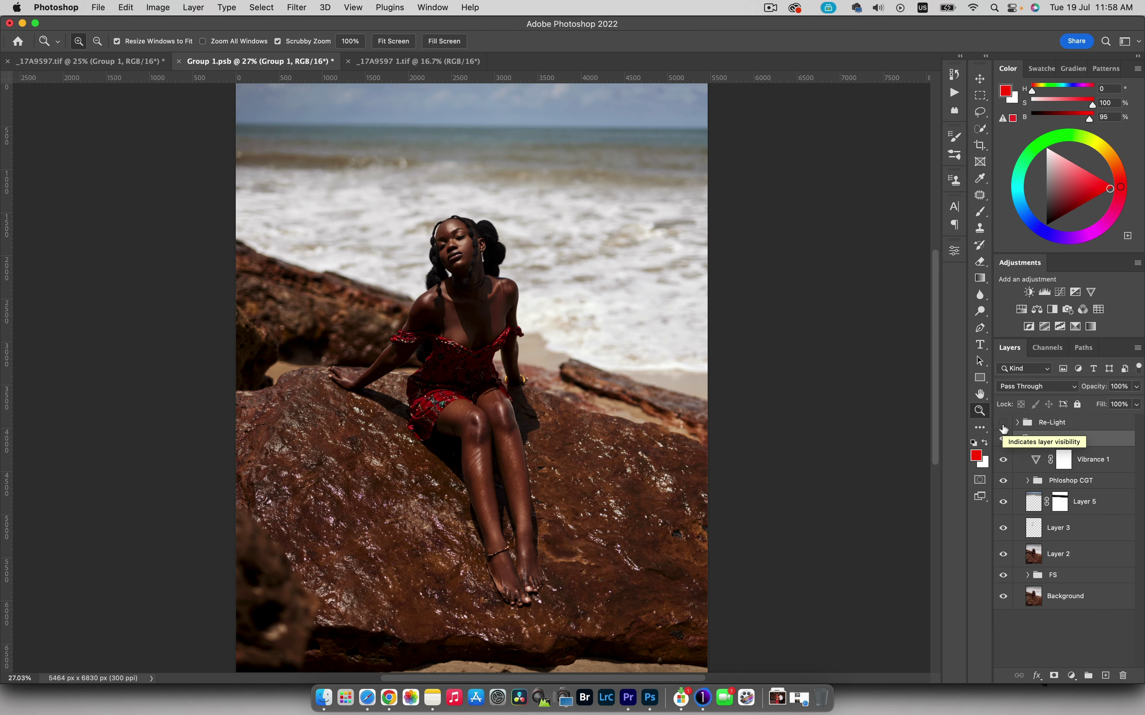
left_click(1003, 424)
left_click(1003, 423)
key("super+r")
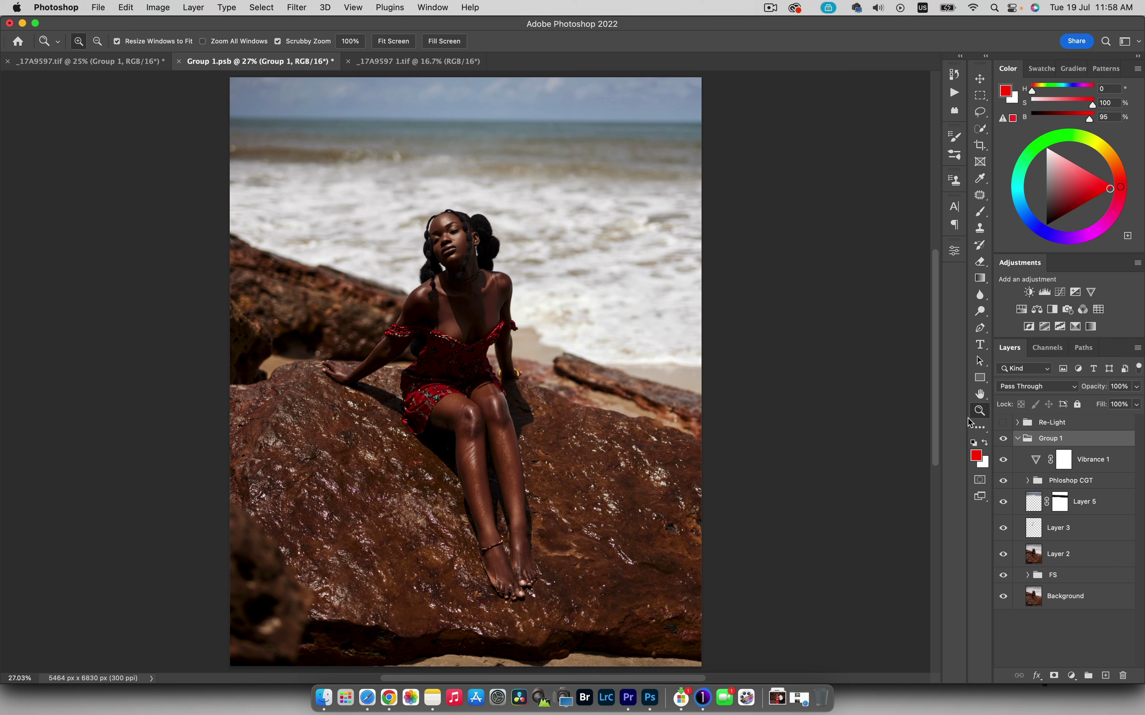
left_click(1003, 422)
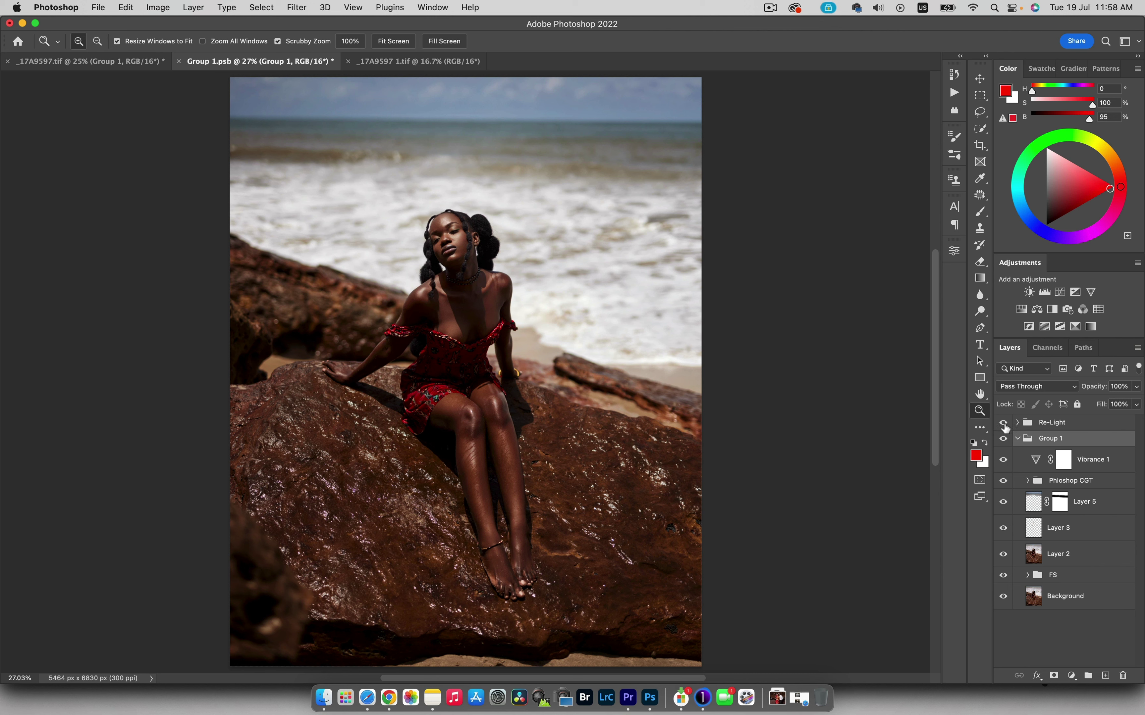
left_click(1003, 423)
left_click(1003, 423)
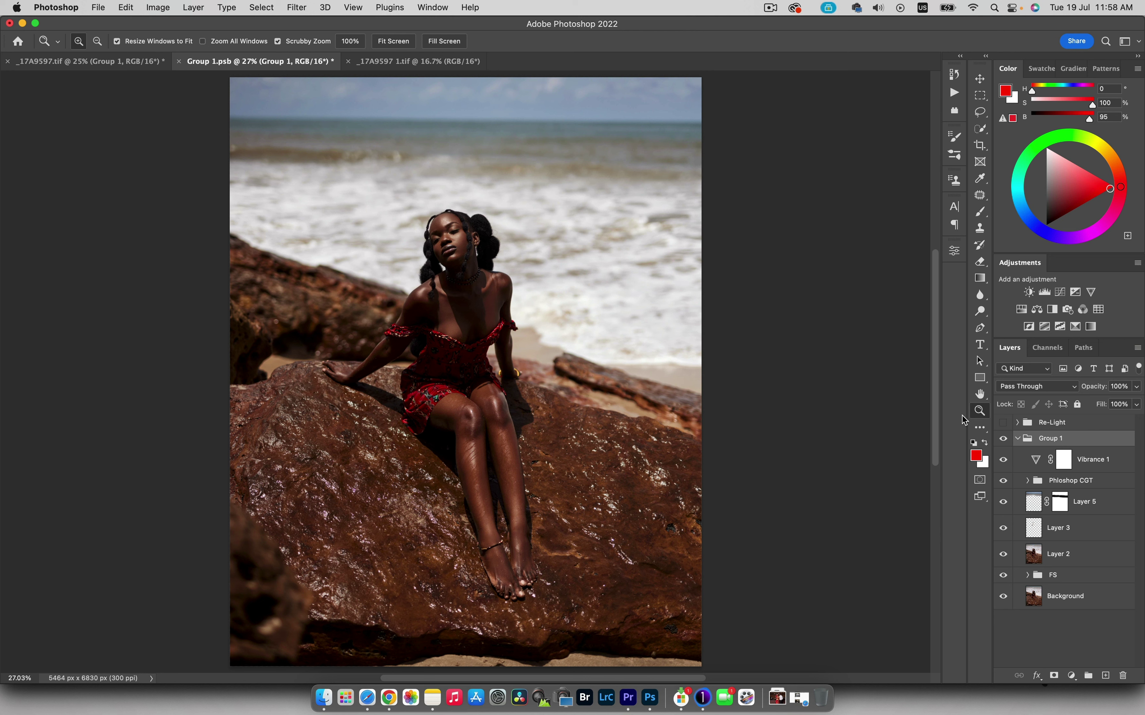
left_click(1003, 424)
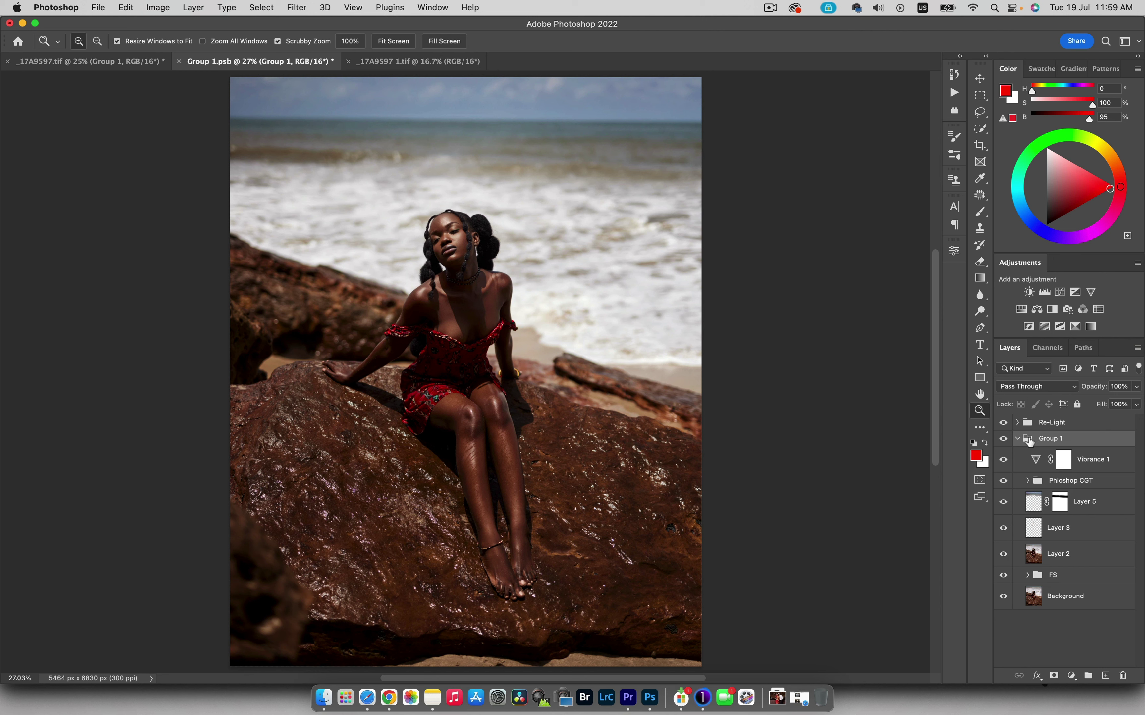
Collapse Group 1 and delete the existing Re-Light group.
left_click(1017, 439)
left_click(1039, 429)
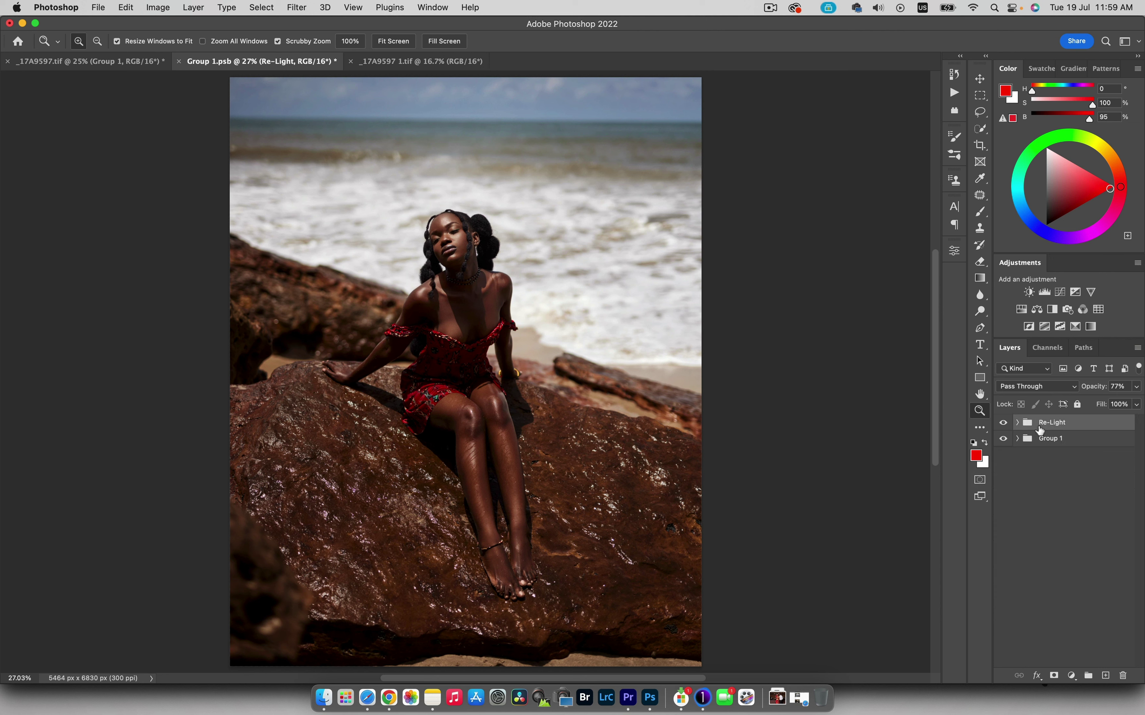
key("Delete")
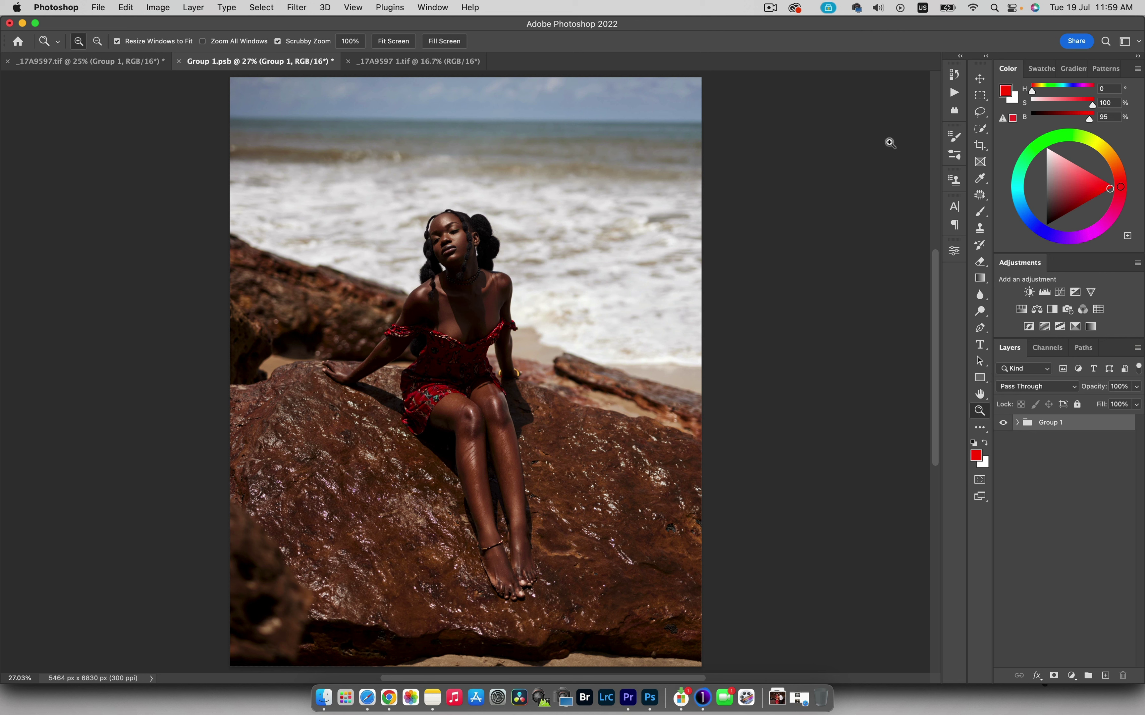
Run the Re-Lighting action from the Phloshop Individual Actions set above Group 1.
left_click(954, 92)
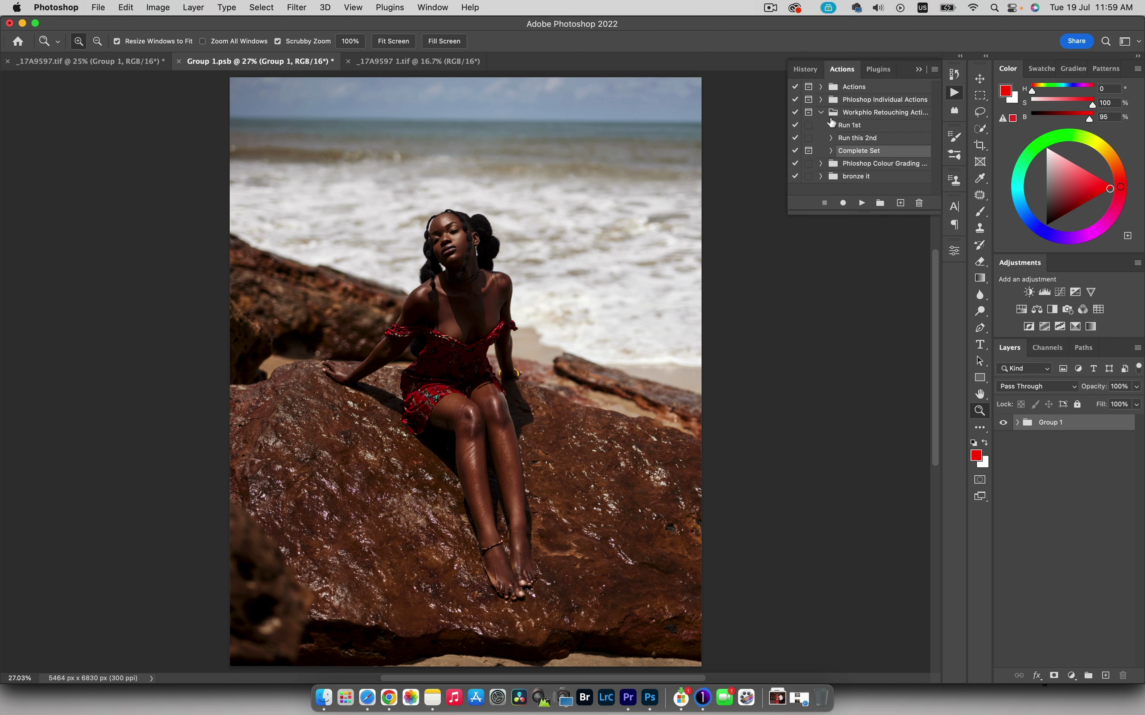
left_click(820, 112)
left_click(821, 99)
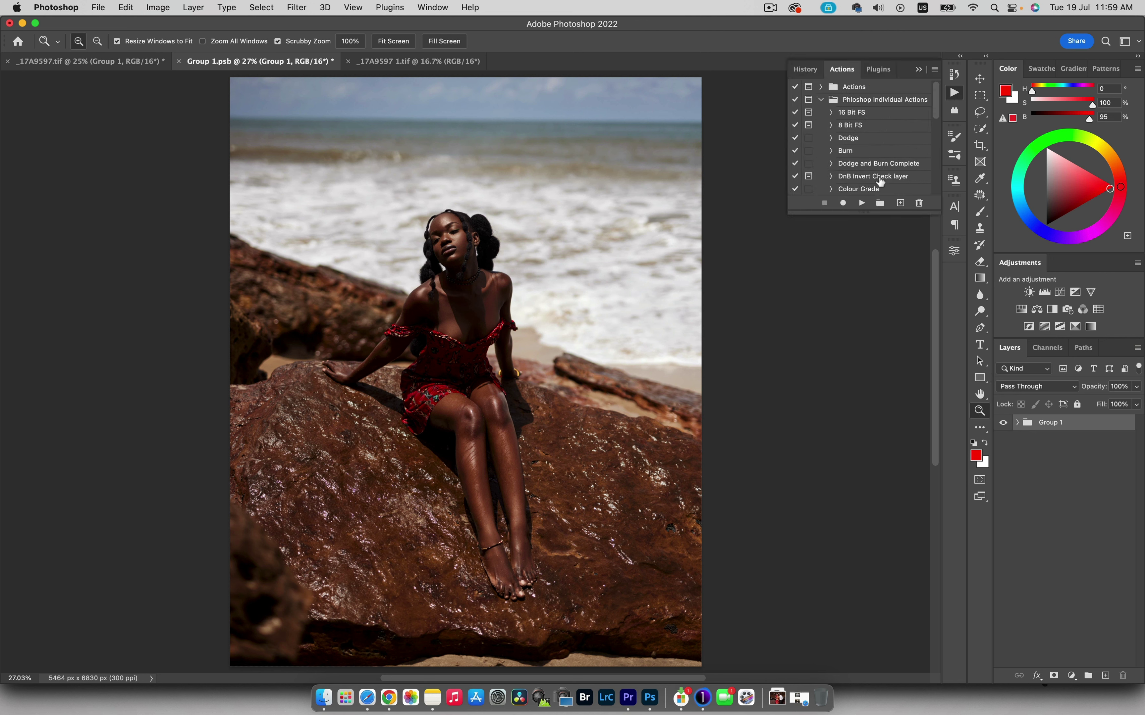
left_click_drag(867, 215, 871, 462)
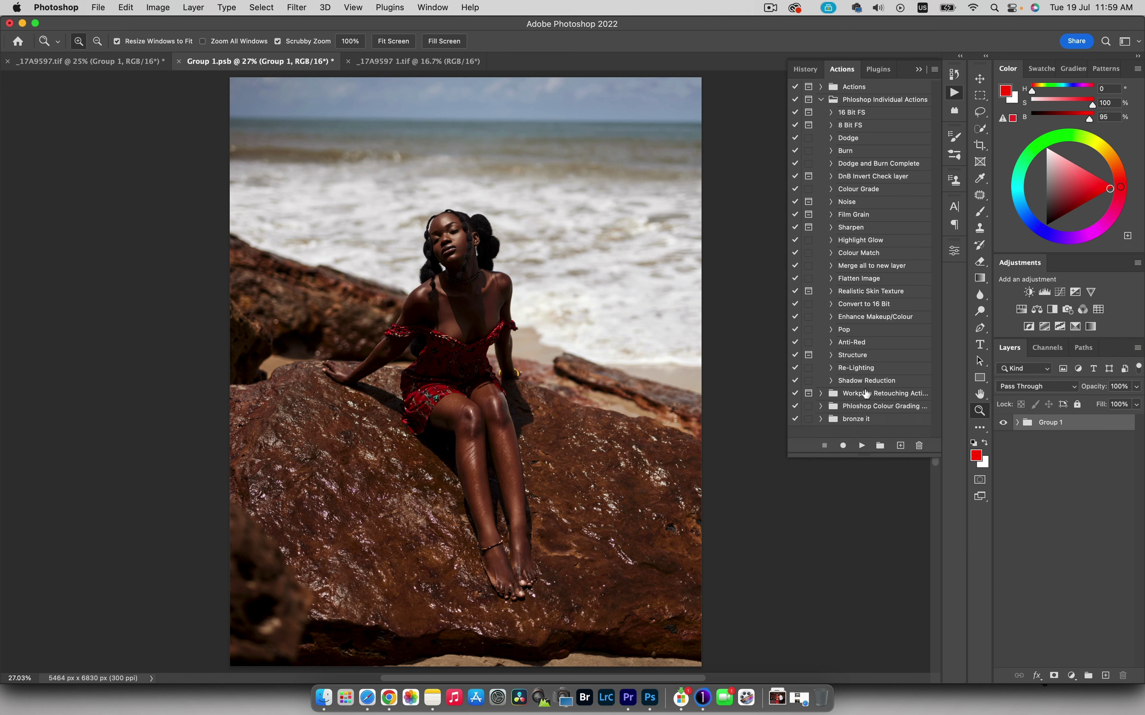
left_click(854, 368)
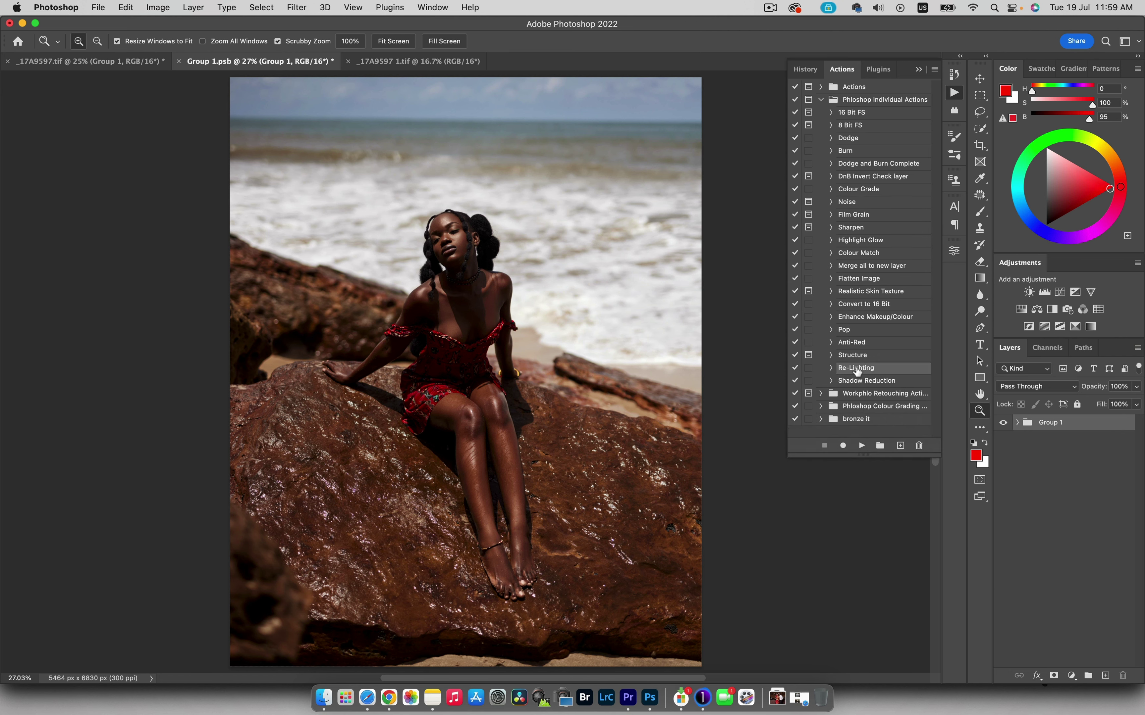
left_click(861, 446)
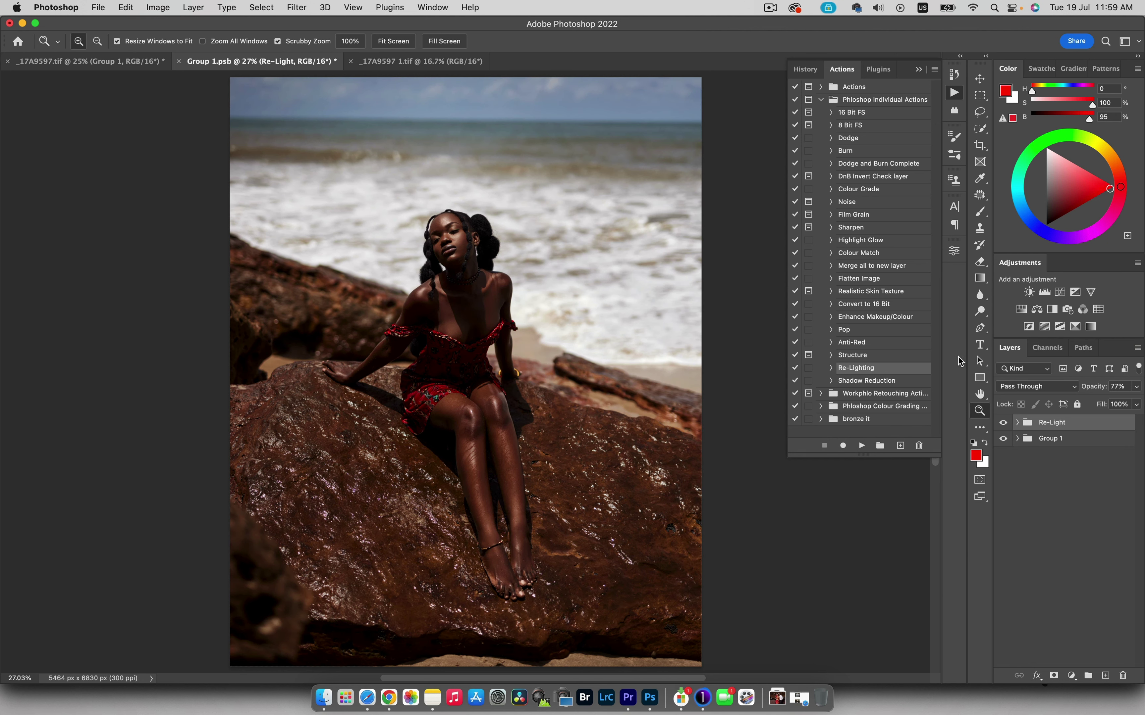
Compare the photo before and after the newly generated Re-Light group.
left_click(1003, 423)
left_click(1003, 422)
left_click(1003, 423)
left_click(1003, 422)
Draw a black-to-transparent radial gradient on the Darken layer's mask, from the woman's neck outward to the rock at lower left.
left_click(1018, 423)
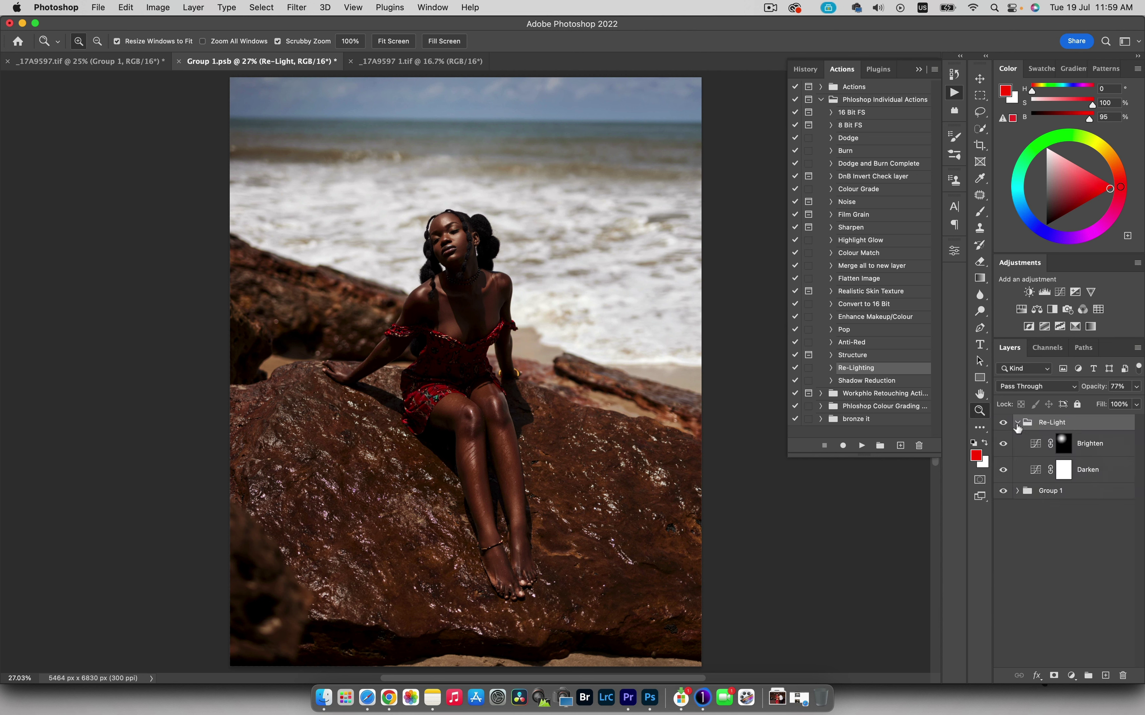
left_click(1064, 473)
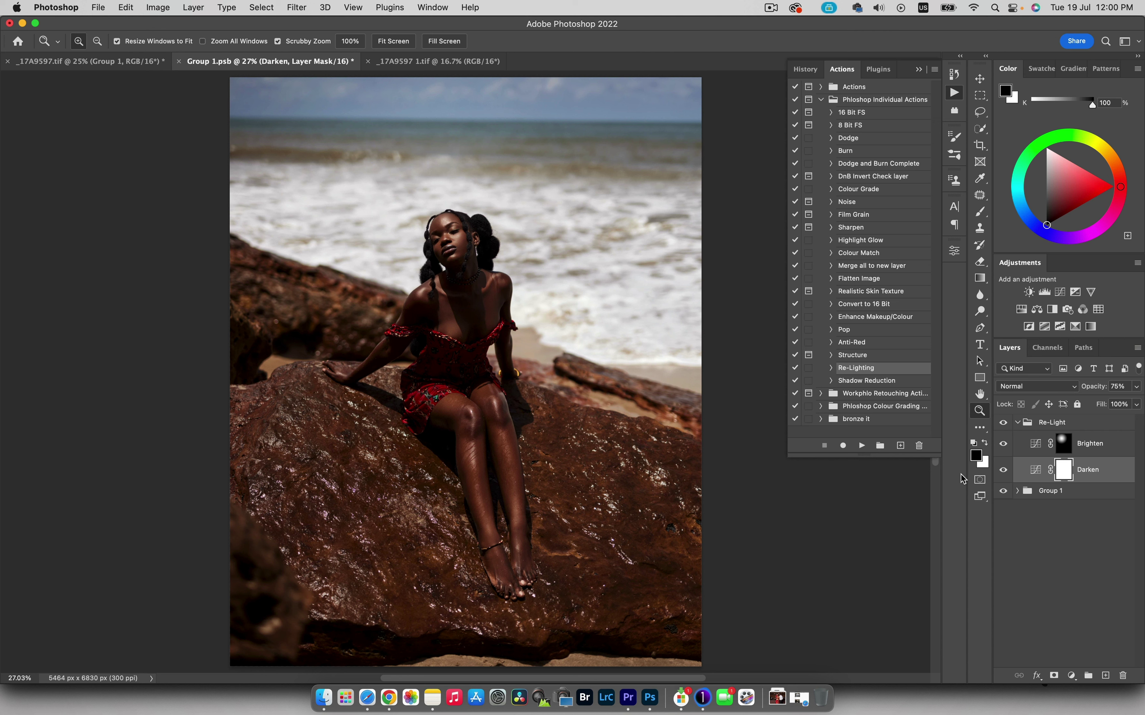
key("g")
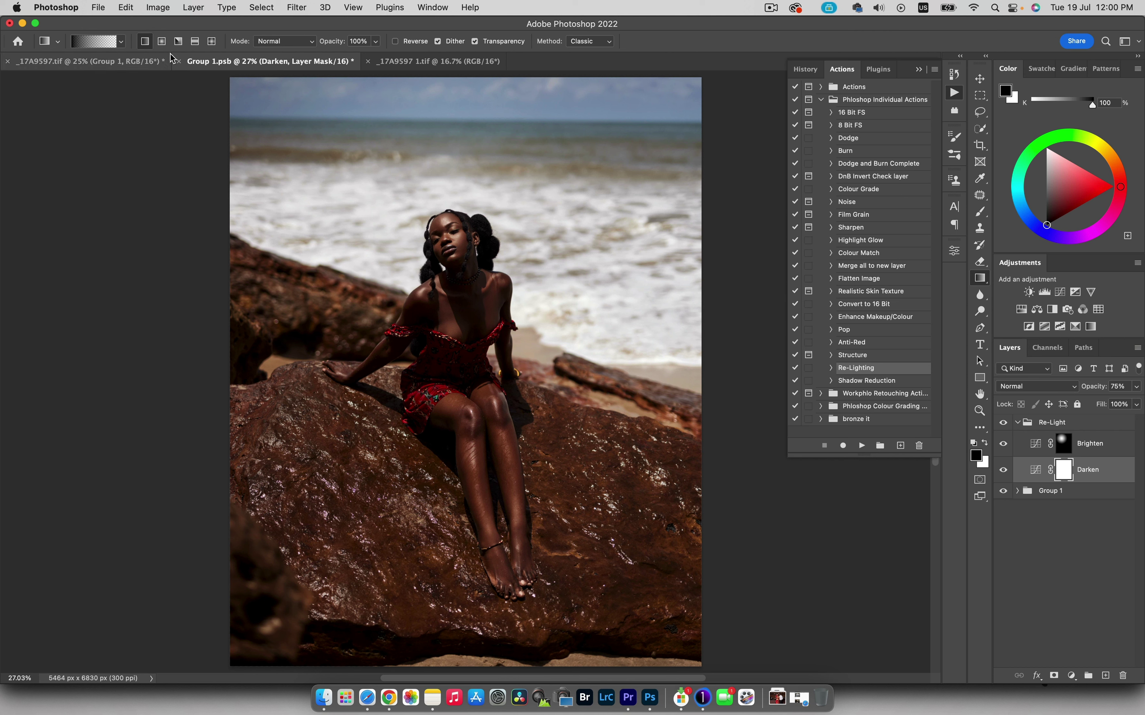
left_click(161, 41)
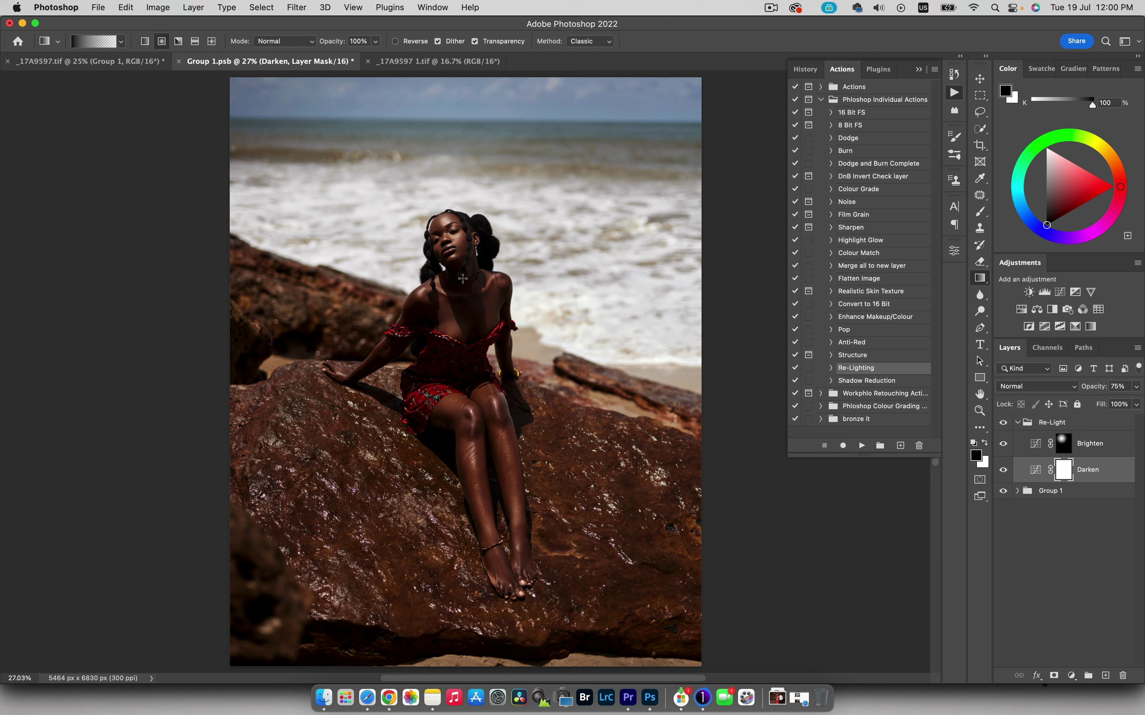
left_click_drag(464, 266, 293, 498)
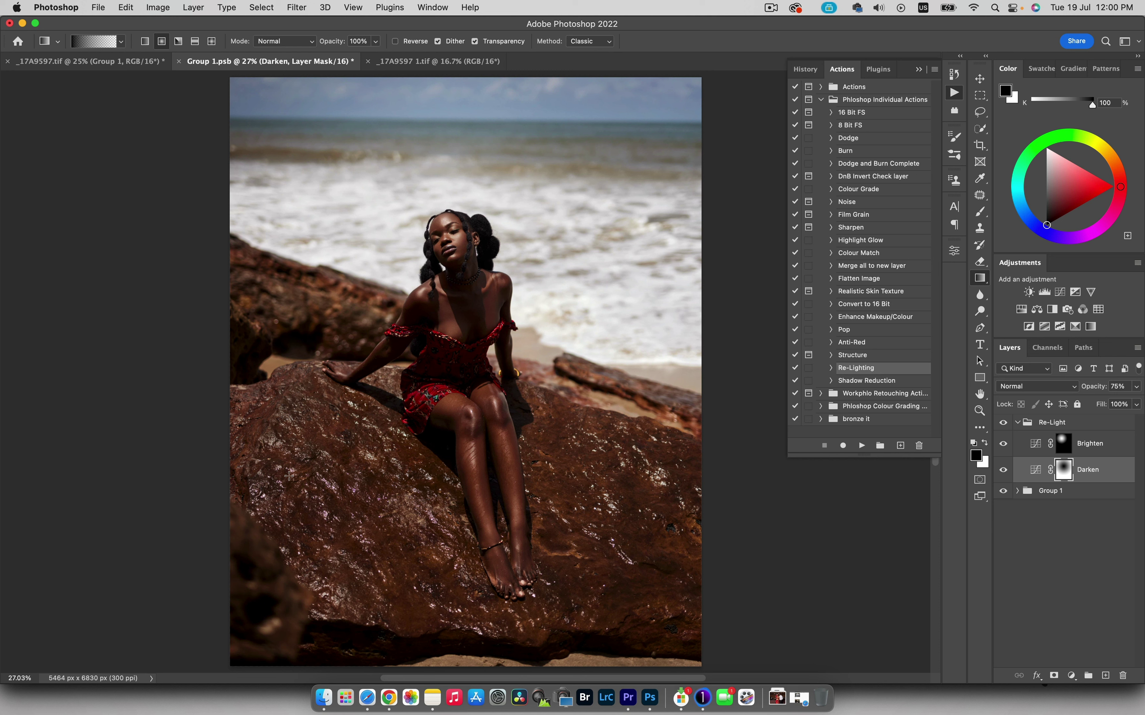
Hide the Brighten layer and compare the photo with and without the Darken layer.
left_click(1003, 444)
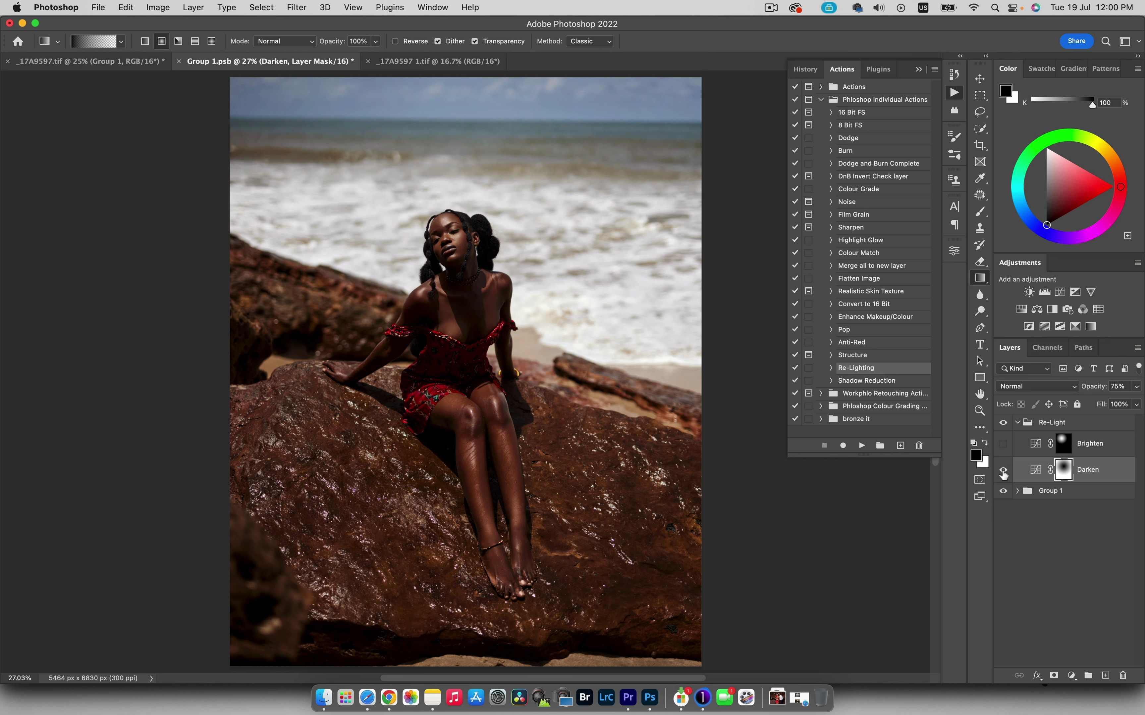
left_click(1003, 470)
left_click(1003, 470)
left_click(1002, 471)
left_click(1003, 470)
Inspect the Darken layer's mask on its own, then check the layer's effect on the photo.
left_click(1063, 474, "alt")
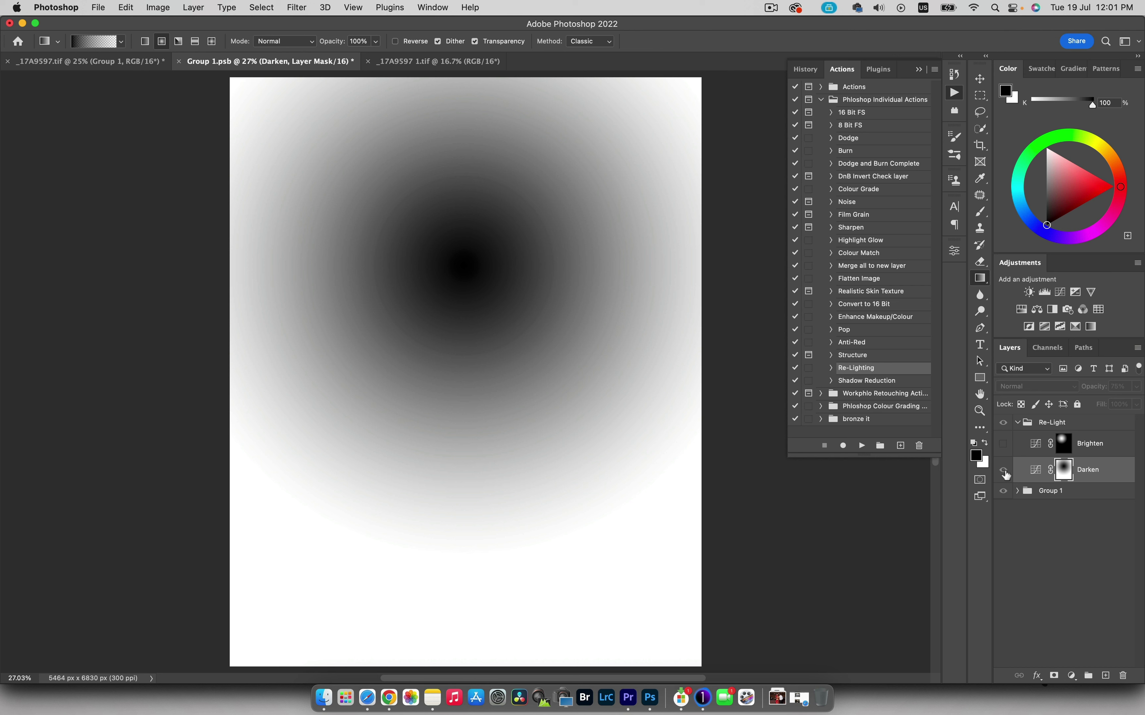
left_click(1062, 470, "alt")
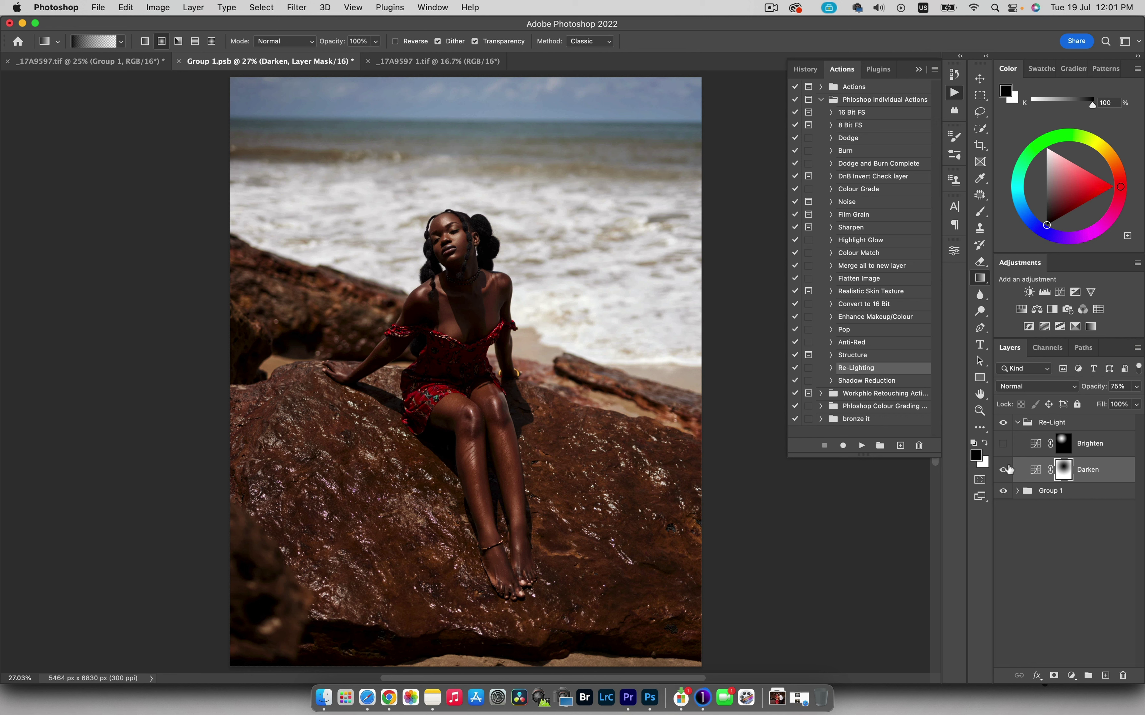
left_click(1003, 471)
left_click(1003, 470)
Compare the photo with and without the Re-Light group, and make the Brighten layer visible again.
left_click(1003, 423)
left_click(1004, 428)
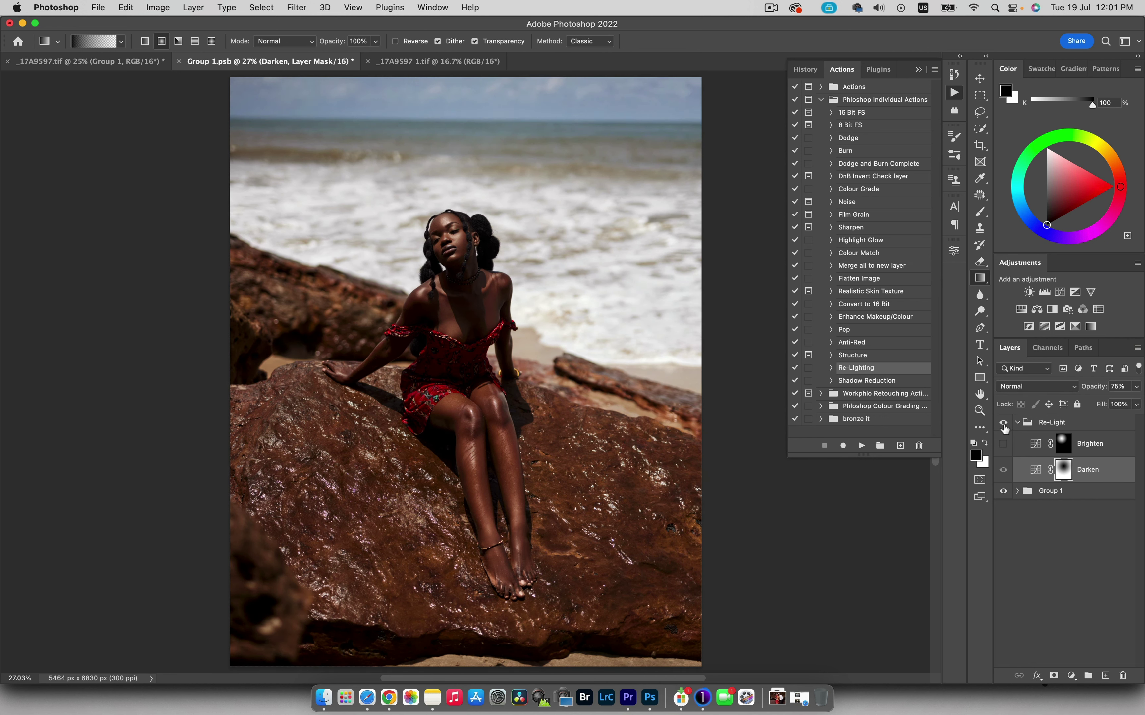
left_click(1005, 429)
left_click(1004, 428)
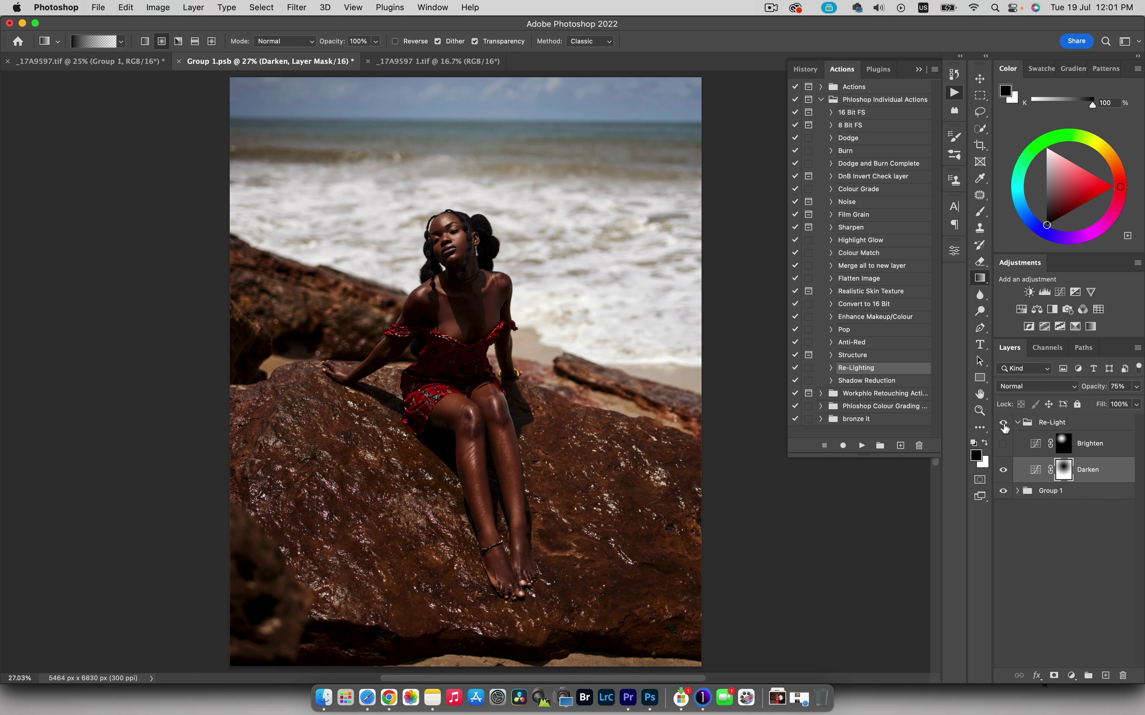
left_click(1004, 427)
left_click(1003, 427)
left_click(1003, 445)
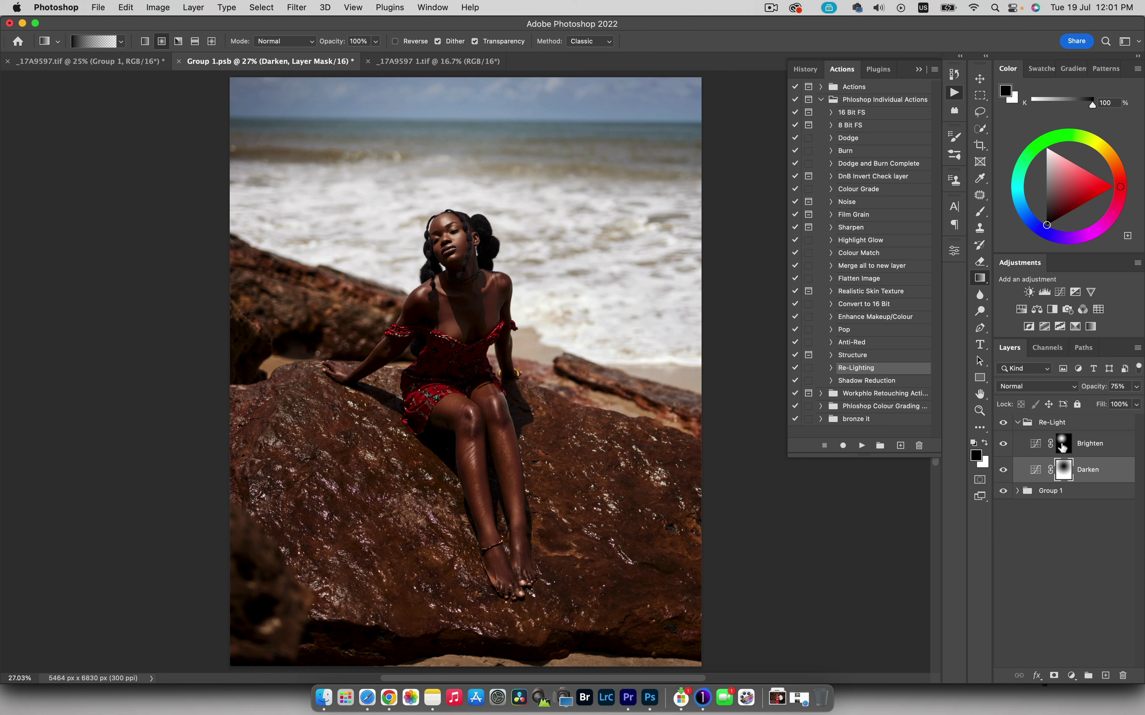
Try moving the white glow in the Brighten layer's mask over the woman's neck, checking the mask on its own.
left_click(1061, 451)
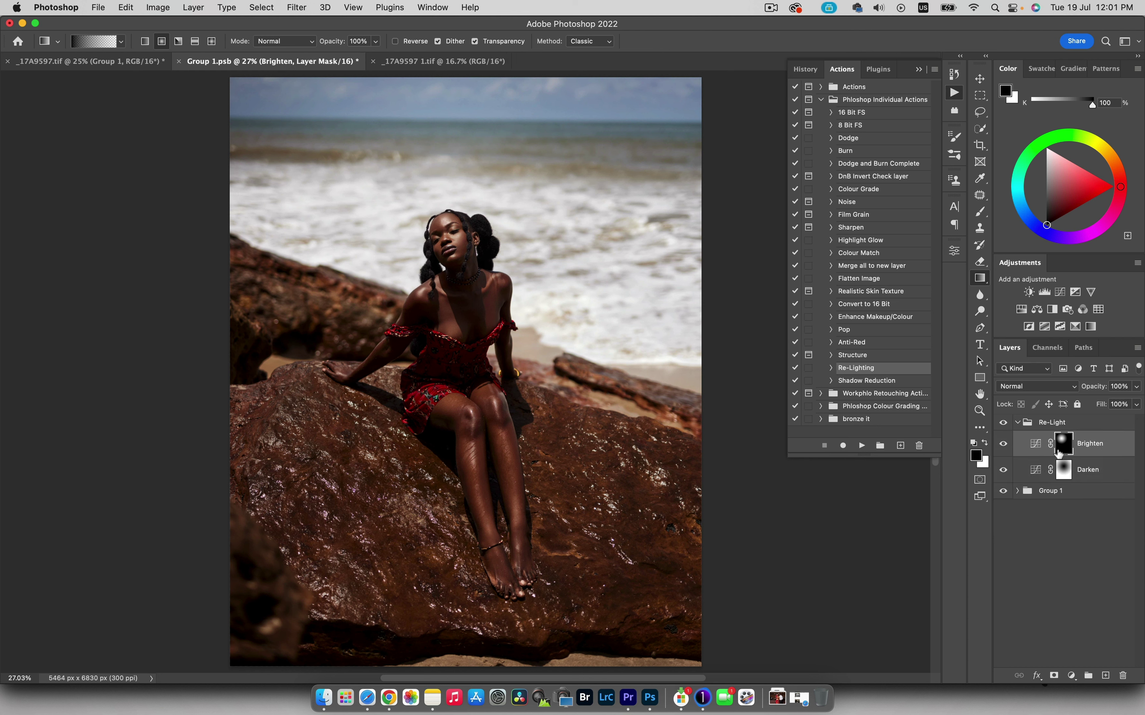
key("v")
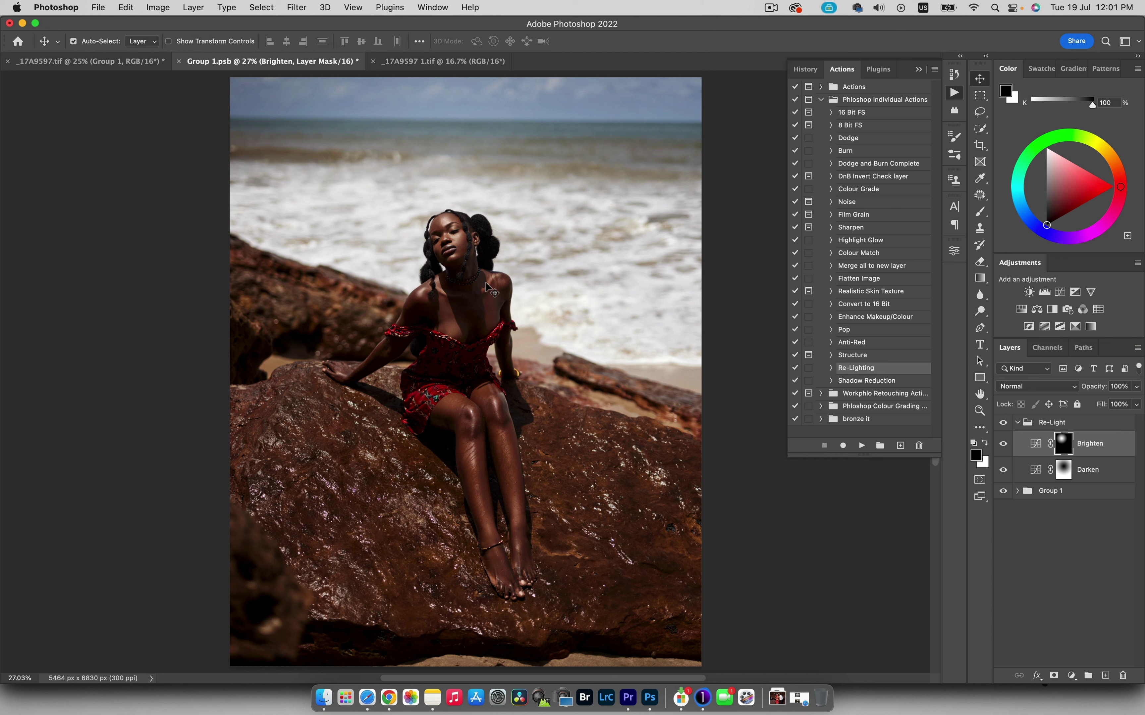
left_click_drag(420, 223, 457, 254)
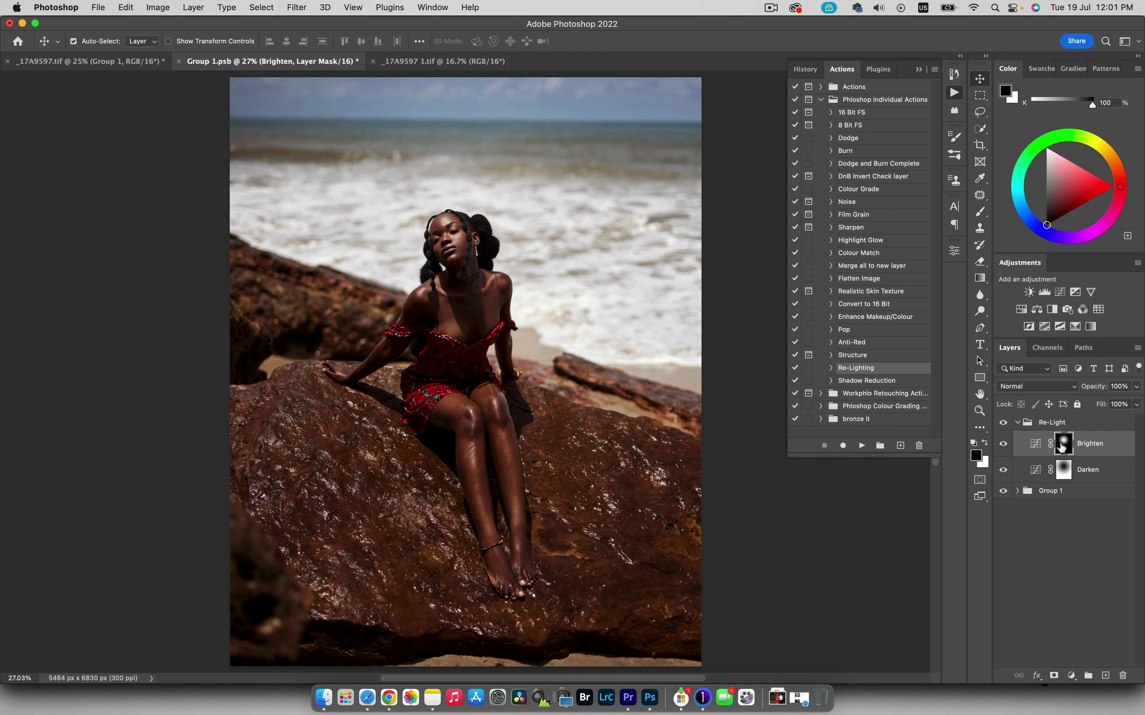
left_click(1063, 445, "alt")
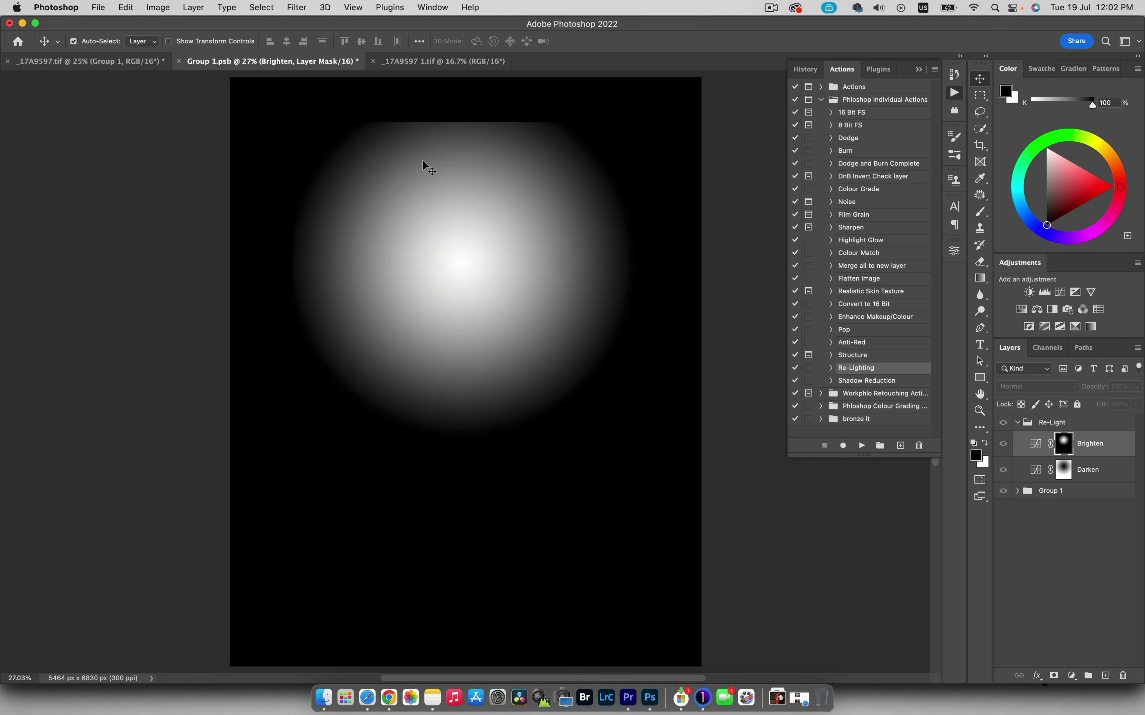
key("super+z")
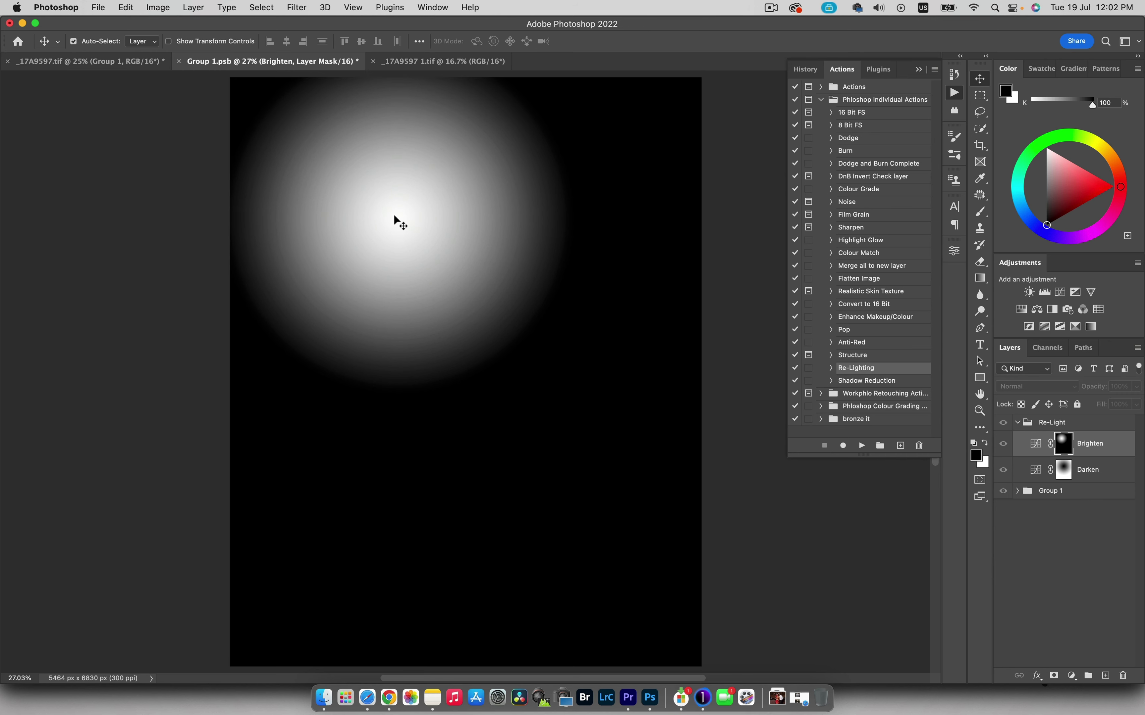
left_click_drag(394, 216, 458, 269)
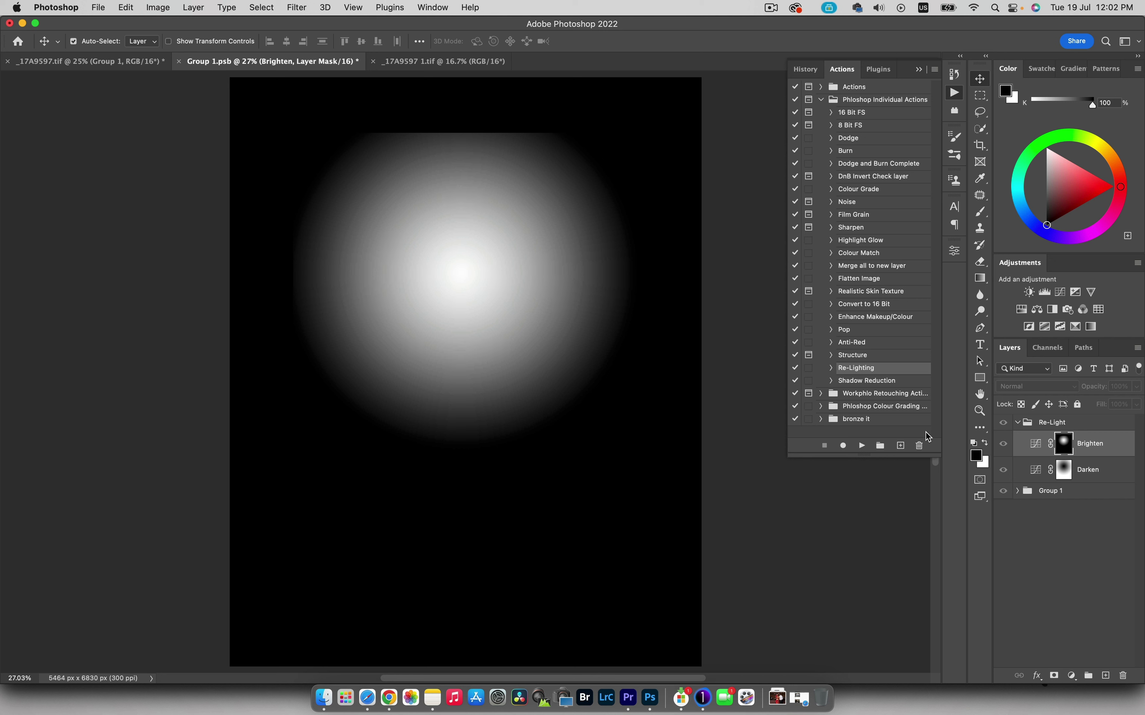
left_click(1065, 447, "alt")
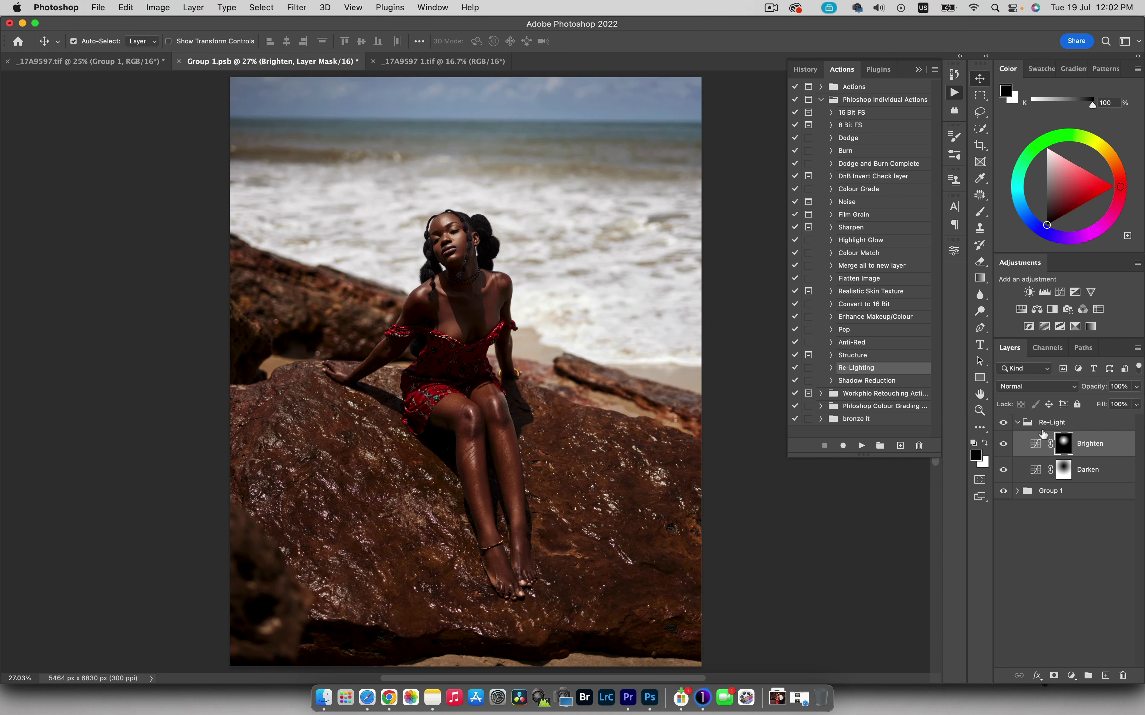
Fill the Brighten layer's mask with black and ready the Gradient tool with a white foreground colour.
key("alt+BackSpace")
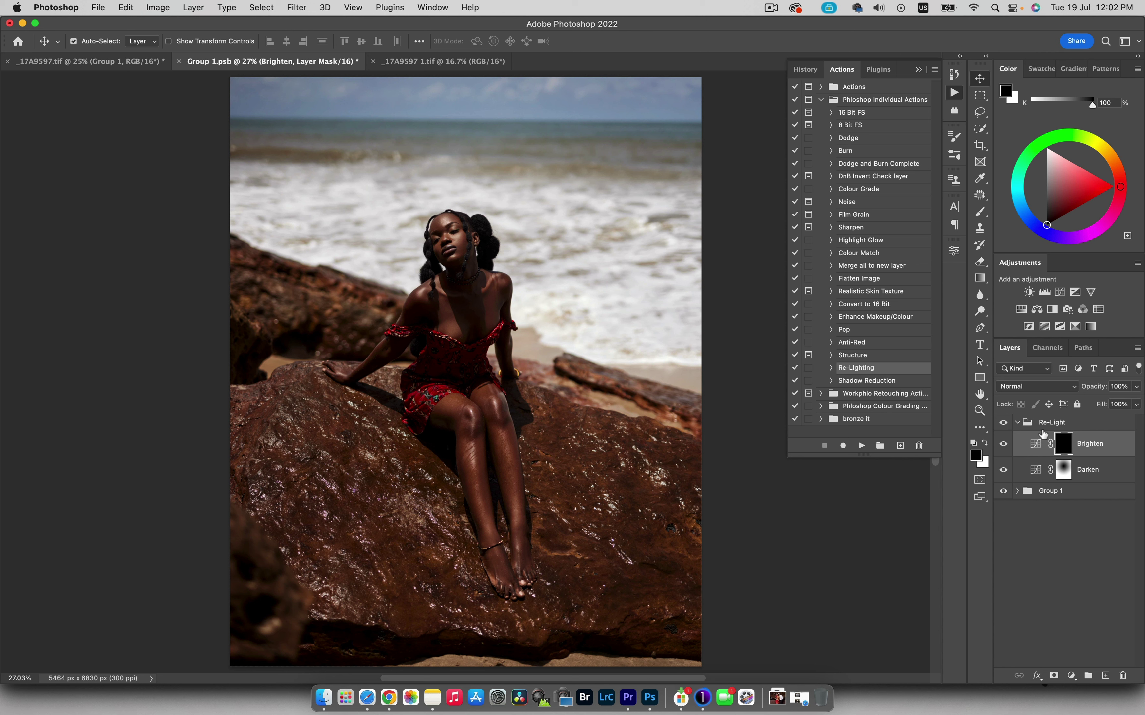
key("g")
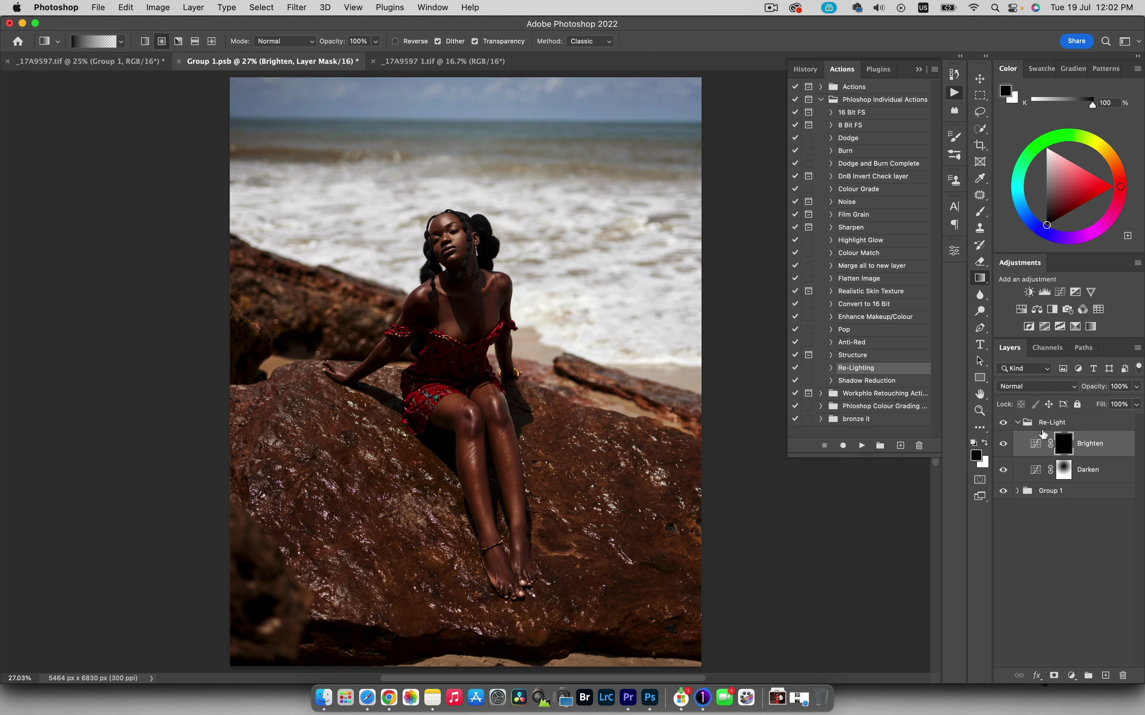
key("x")
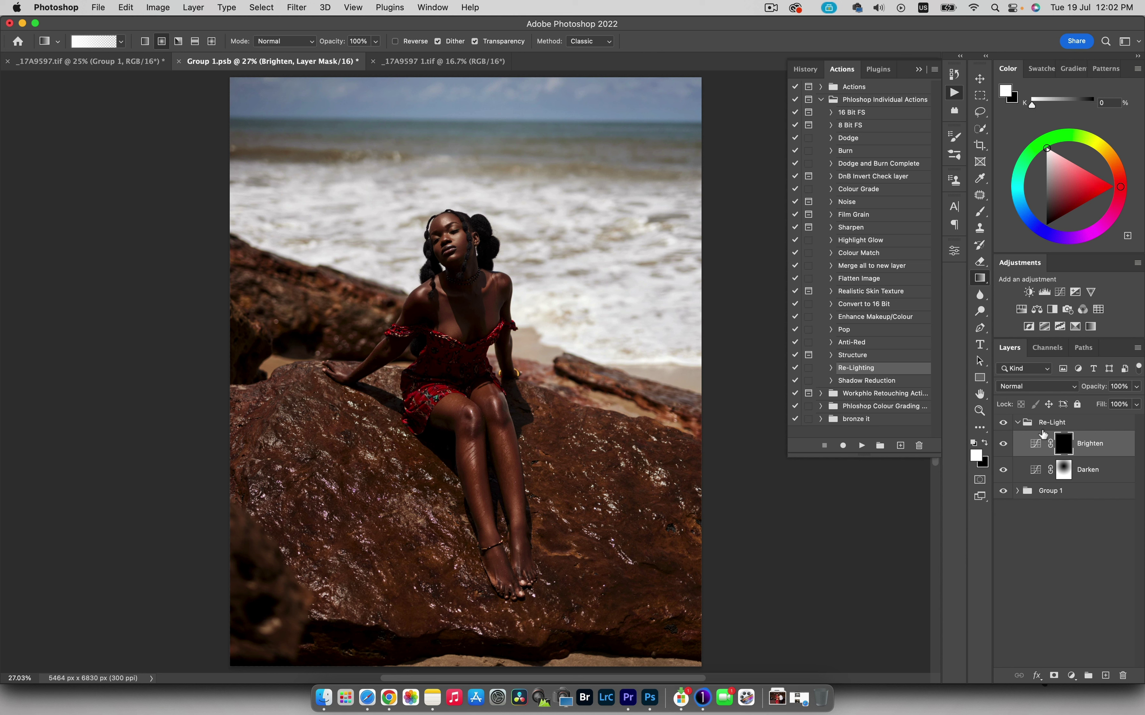
Compare the photo with the black-masked Brighten layer shown and hidden.
left_click(1003, 445)
left_click(1003, 445)
left_click(1003, 446)
left_click(1003, 445)
left_click(1003, 446)
left_click(1003, 446)
Draw a white radial gradient on the Brighten mask from the woman's neck outward and compare the Re-Light group's effect.
left_click_drag(463, 261, 290, 496)
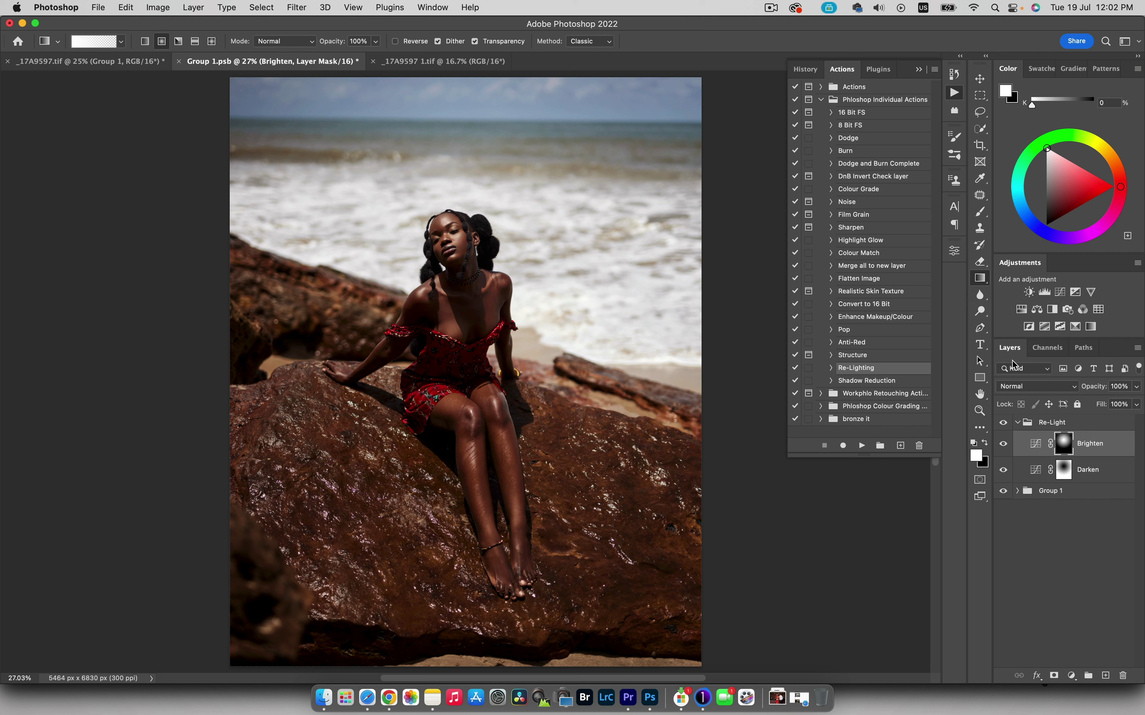
left_click(1004, 424)
left_click(1003, 423)
Deepen the Darken layer's curve to input 140, output 90, and lift the Brighten layer's curve to input 124, output 158.
double_click(1035, 471)
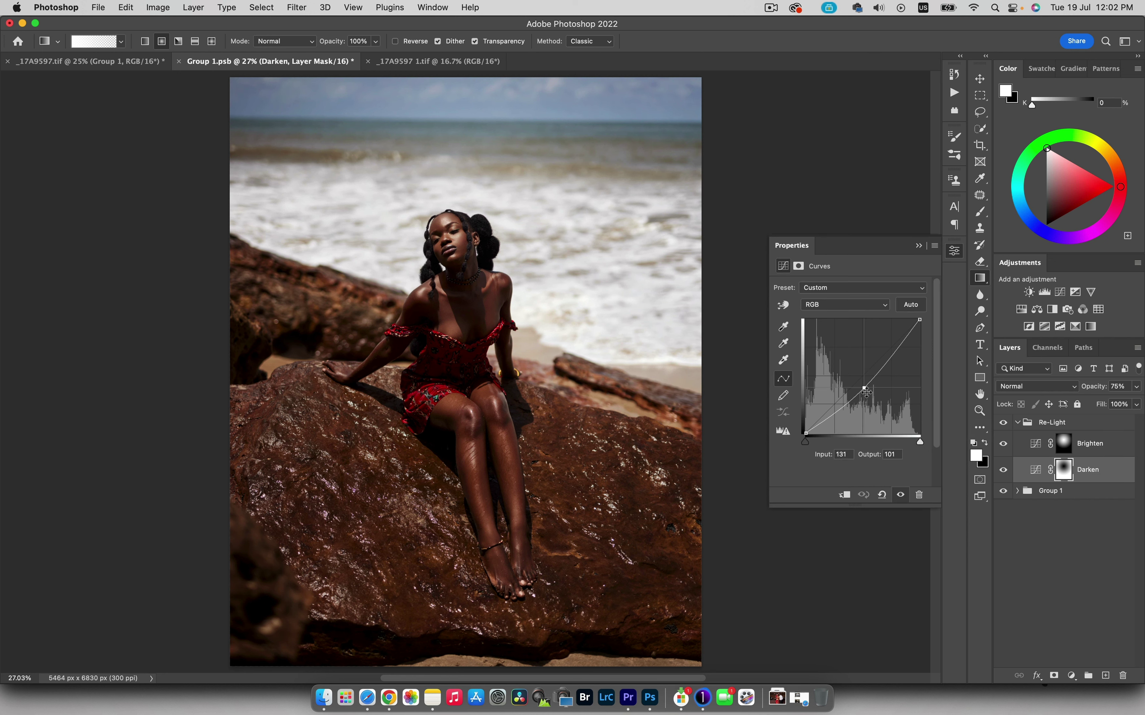
mouse_move(864, 388)
left_mouse_down()
mouse_move(874, 406)
mouse_move(869, 396)
left_mouse_up()
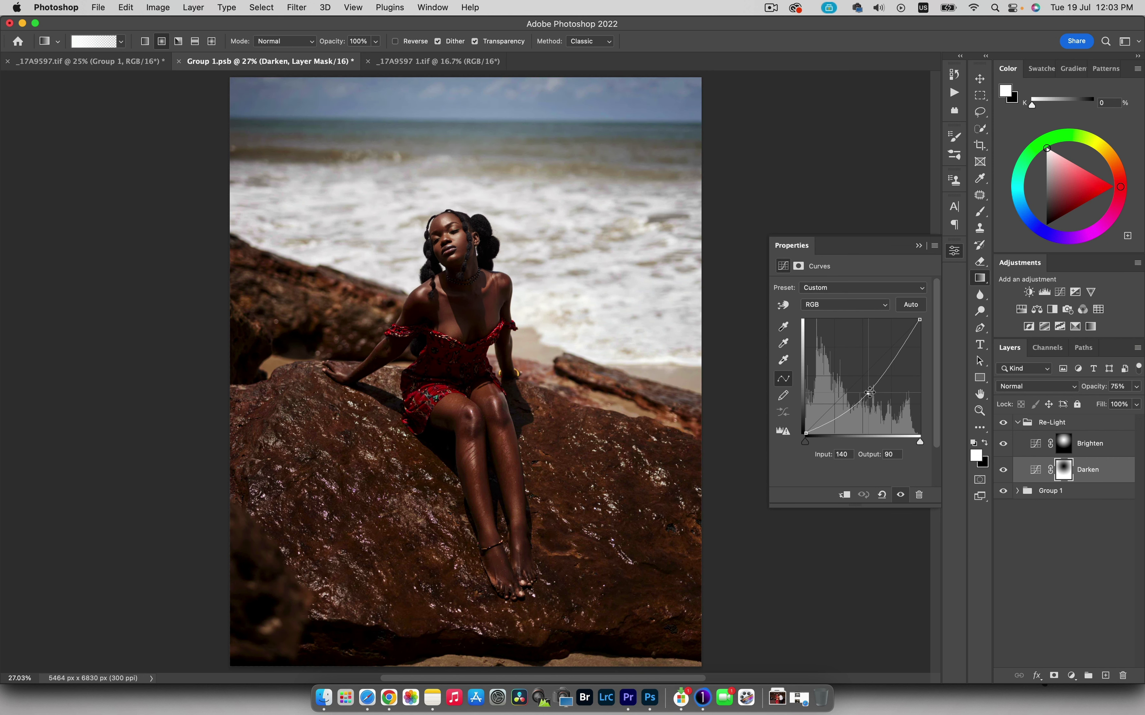
left_click(1035, 443)
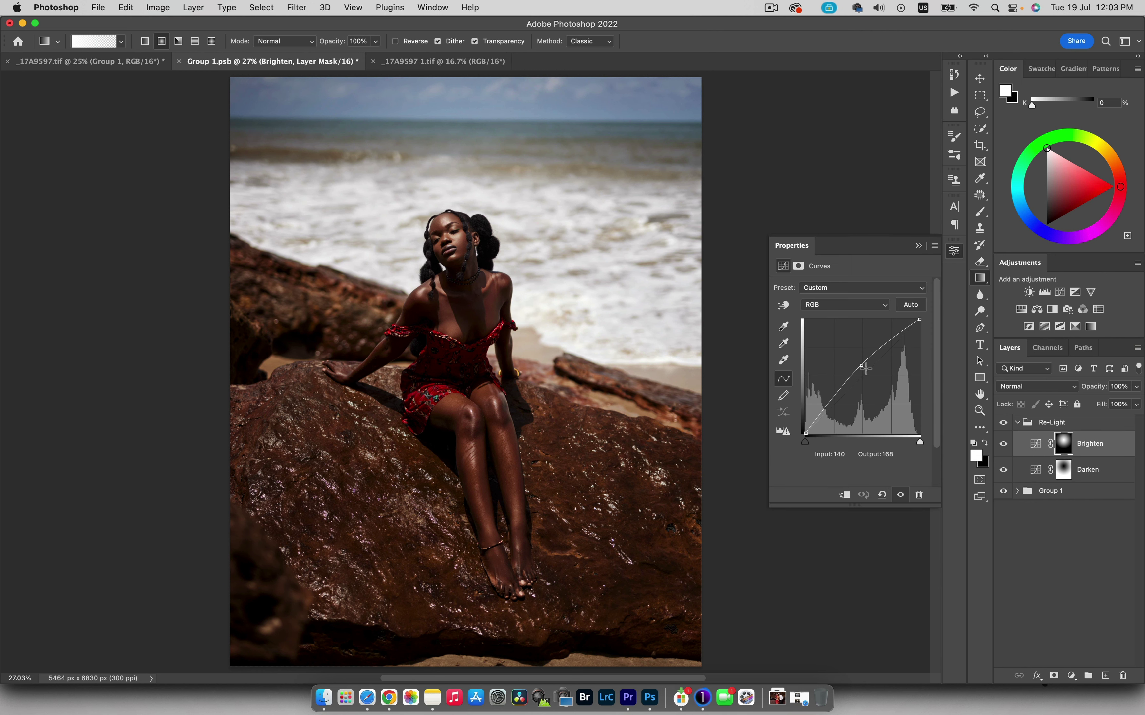
left_click_drag(861, 366, 861, 362)
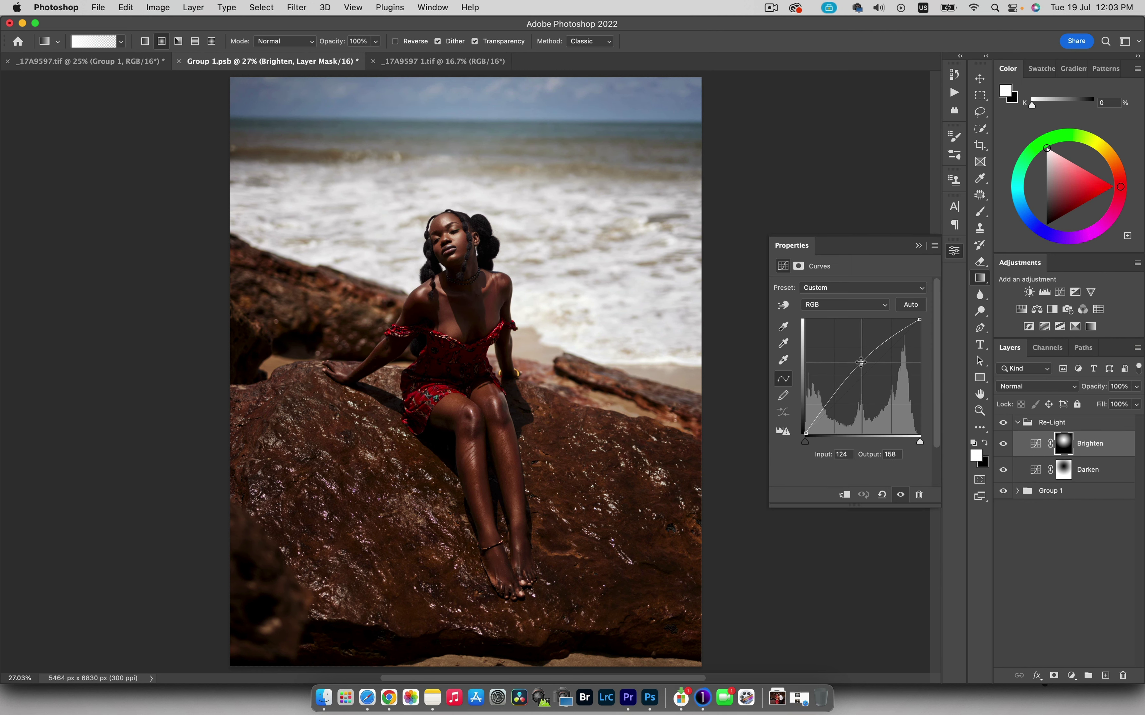
left_click(919, 245)
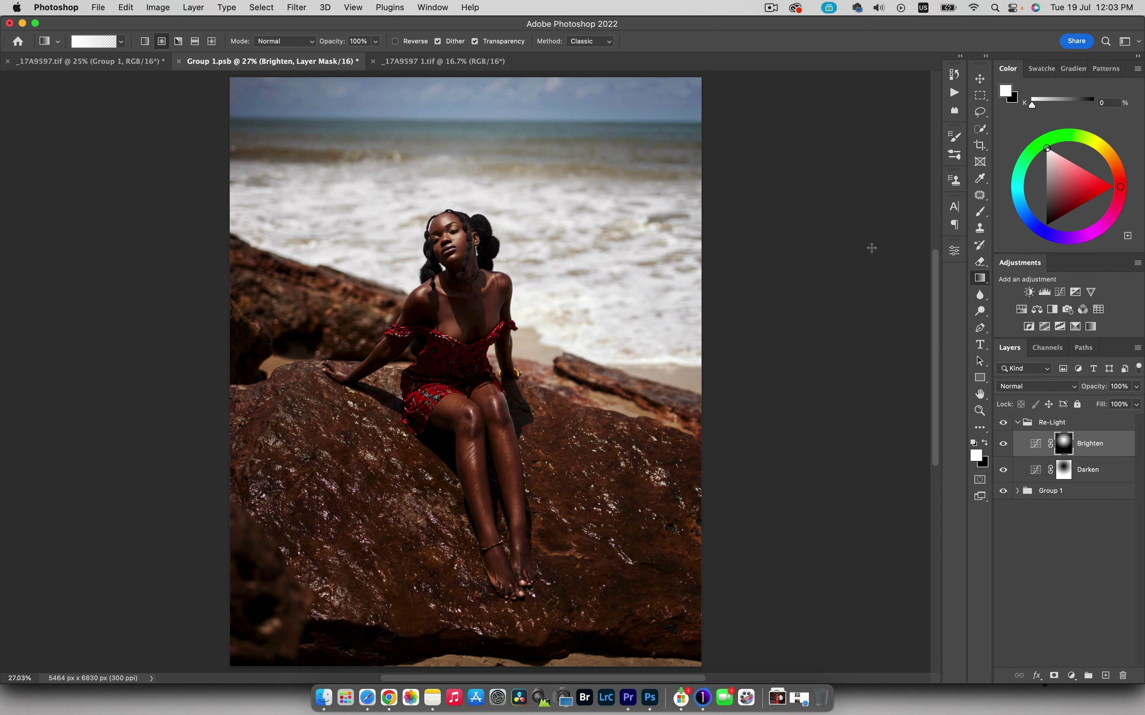
Add a Curves adjustment layer above Brighten and raise its upper tones with a point at input 175, output 192.
left_click(1060, 292)
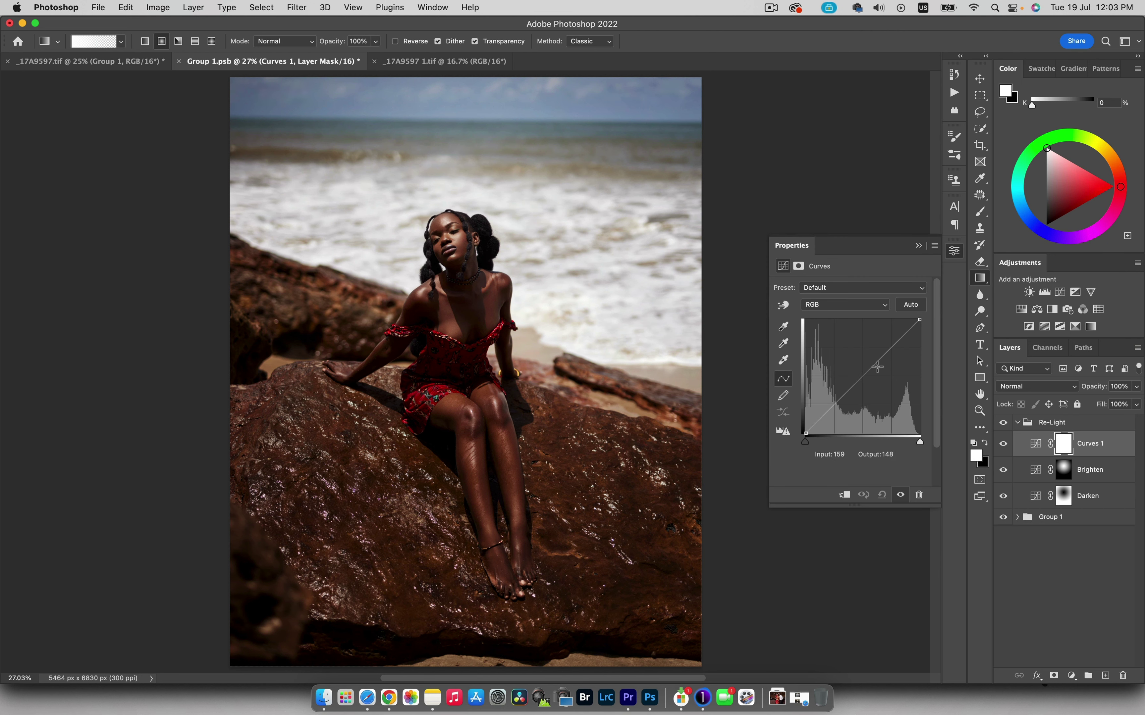
left_click_drag(885, 354, 883, 346)
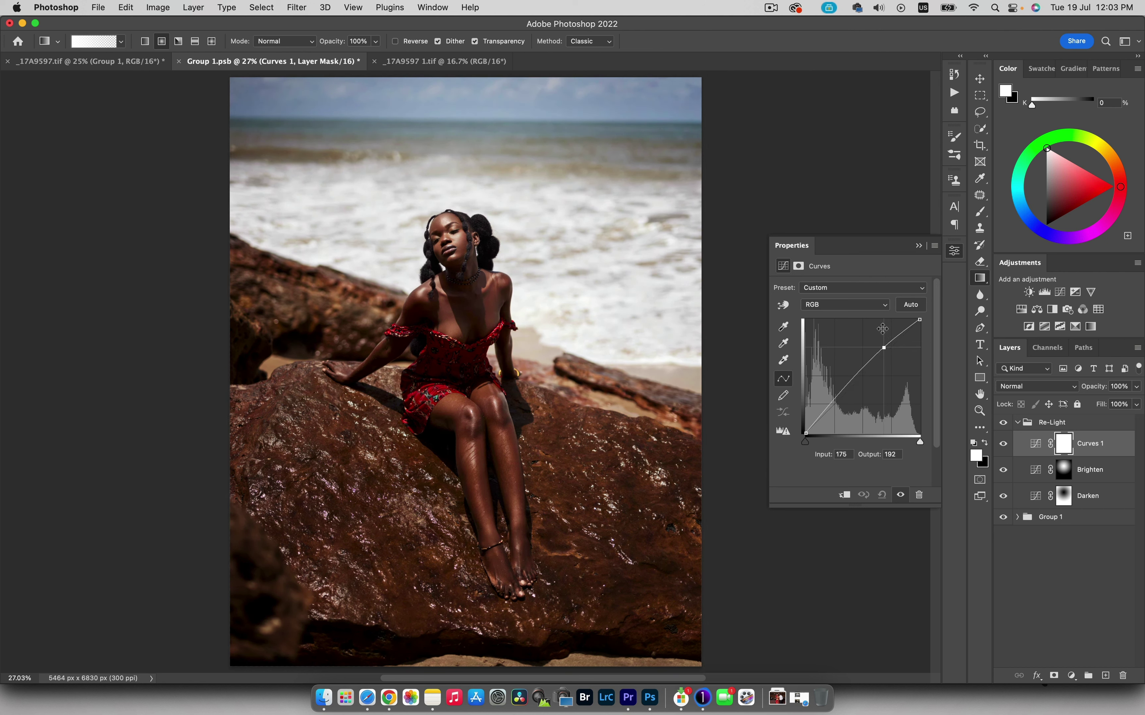
left_click(918, 246)
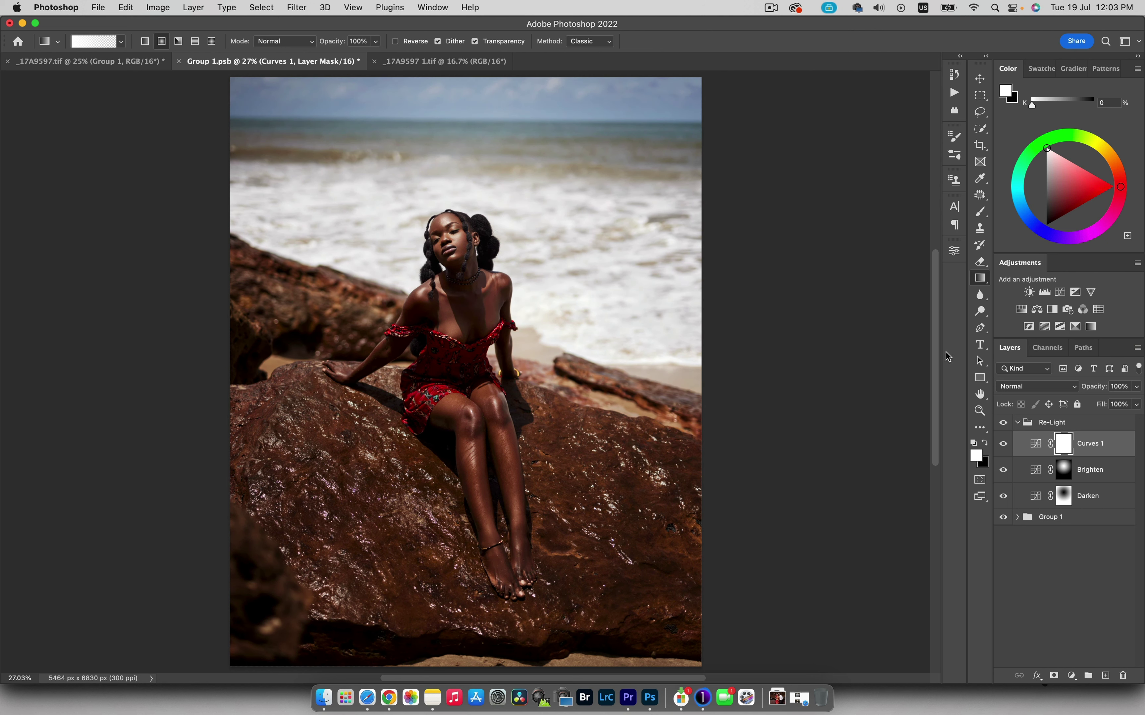
Invert the new Curves layer's mask to black and draw a small white radial gradient outward from the woman's neck.
key("super+i")
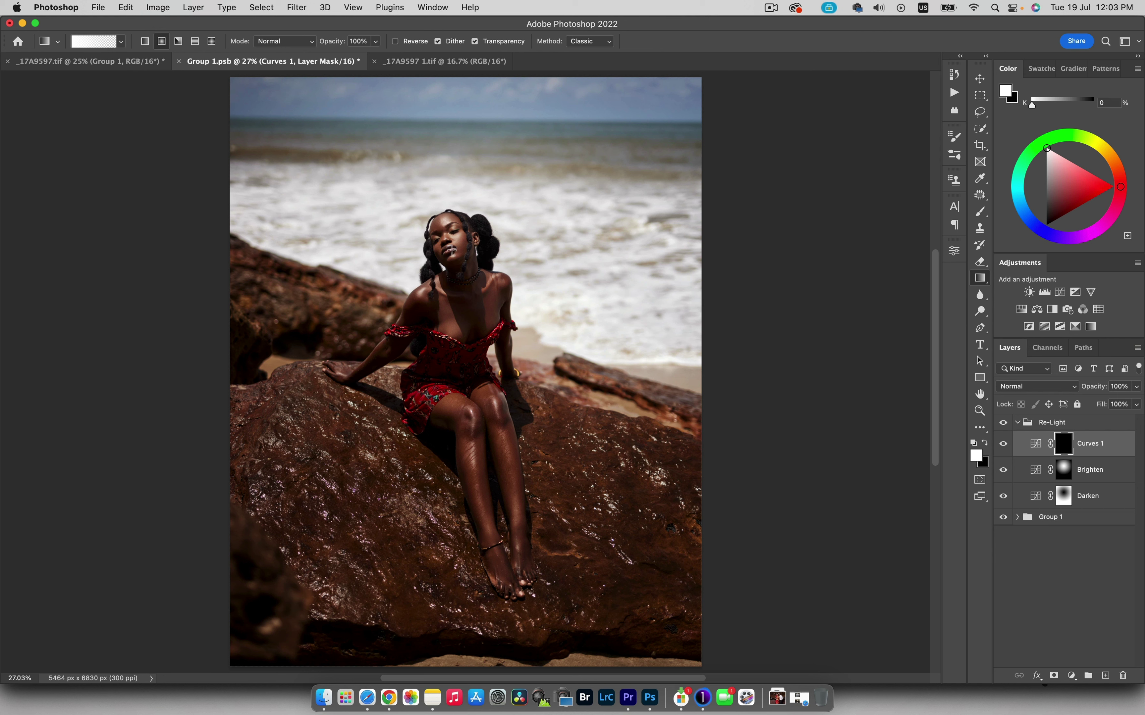
left_click_drag(451, 248, 383, 337)
Collapse the Re-Light group and compare the photo with and without its relighting, also at a smaller zoom.
left_click(1017, 422)
left_click(1002, 424)
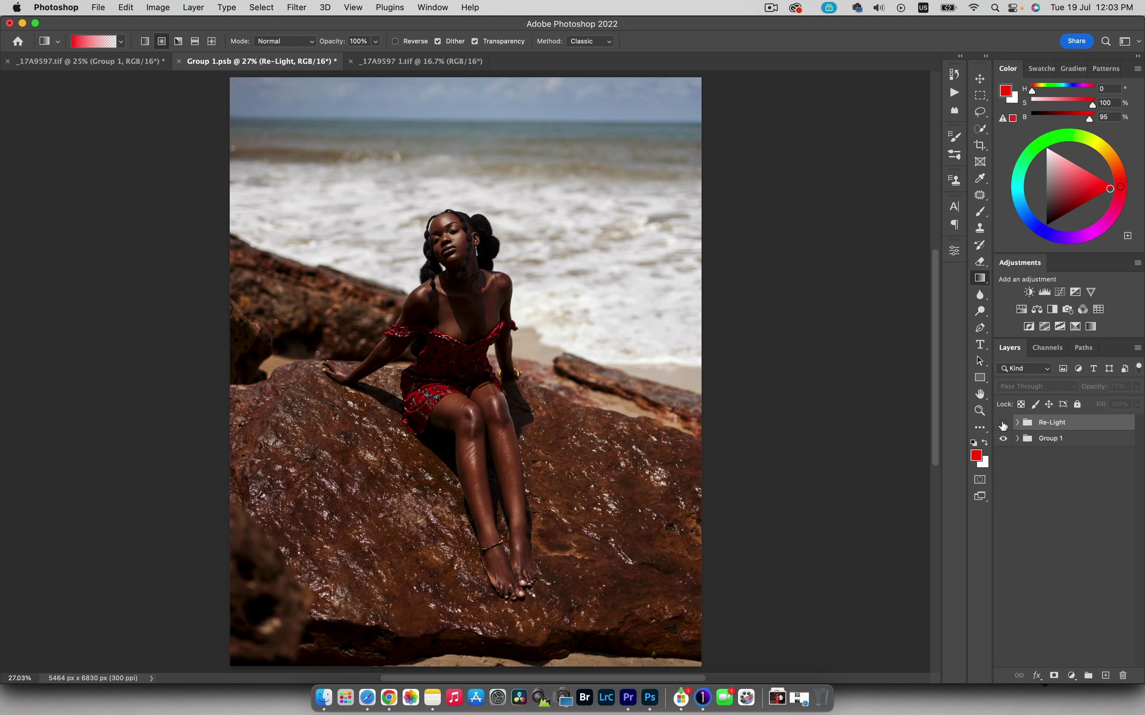
left_click(1002, 424)
key("z")
left_click_drag(629, 366, 686, 365)
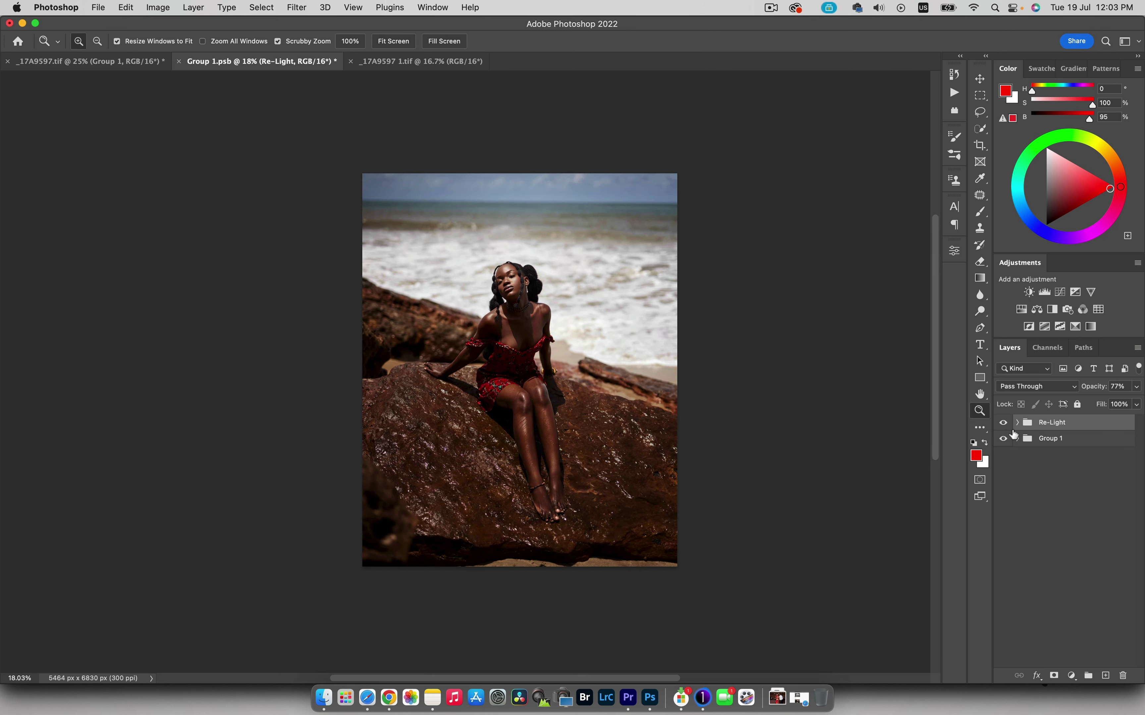
left_click(1002, 439, "alt")
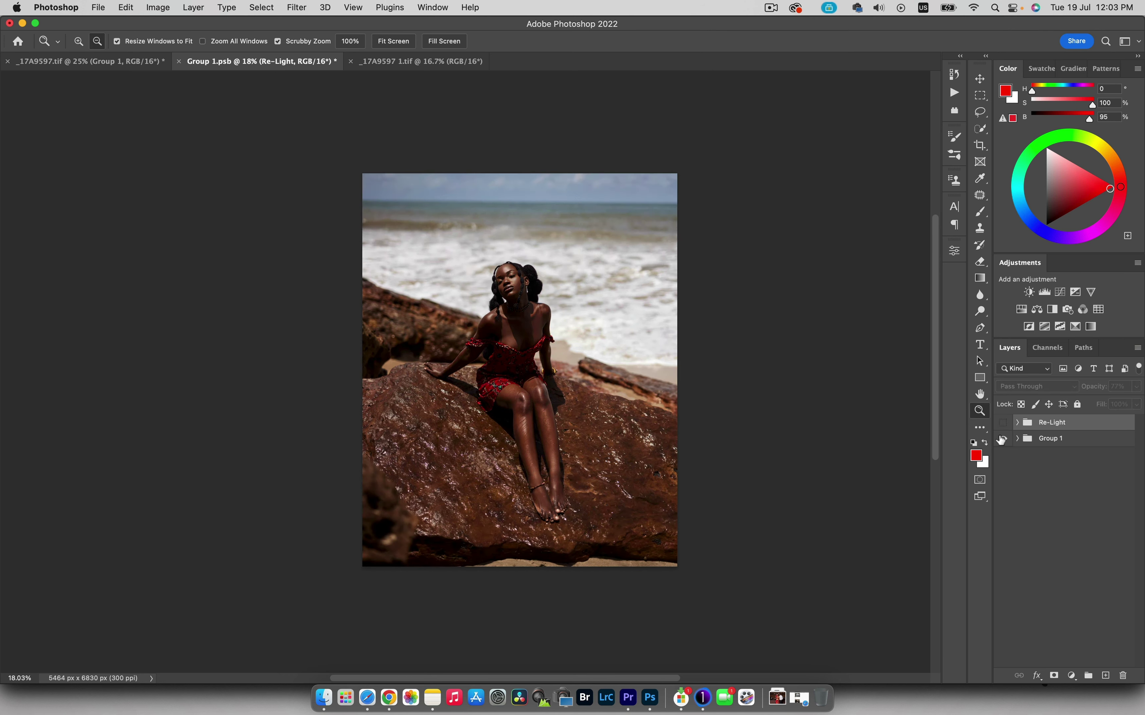
left_click(1003, 439, "alt")
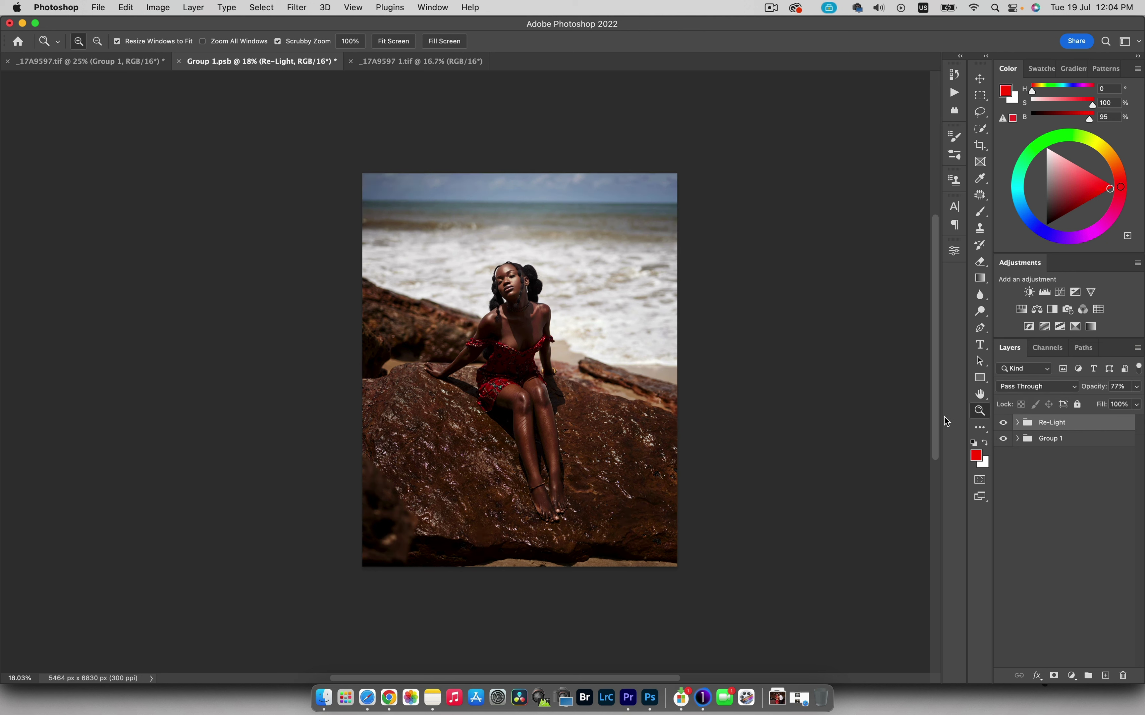
Lower the Brighten layer's opacity and set the Curves 1 layer's opacity to 78%, checking the Re-Light group's effect.
left_click(1016, 423)
left_click(1064, 470)
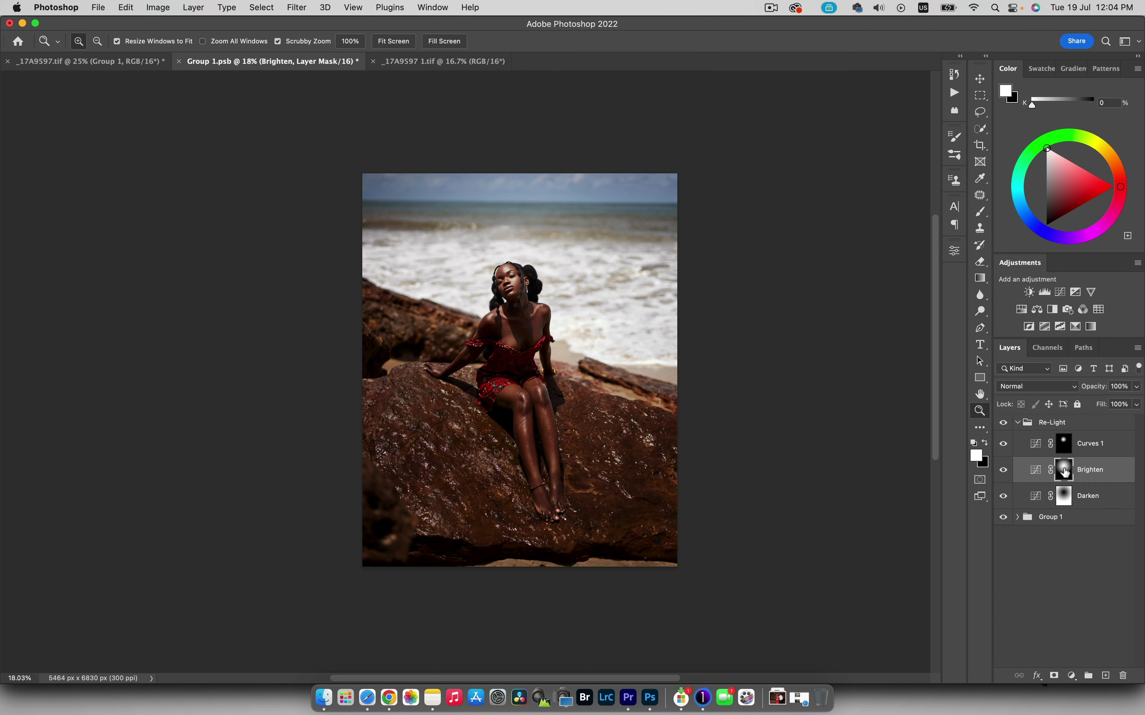
left_click_drag(1093, 389, 1073, 393)
left_click(1090, 438)
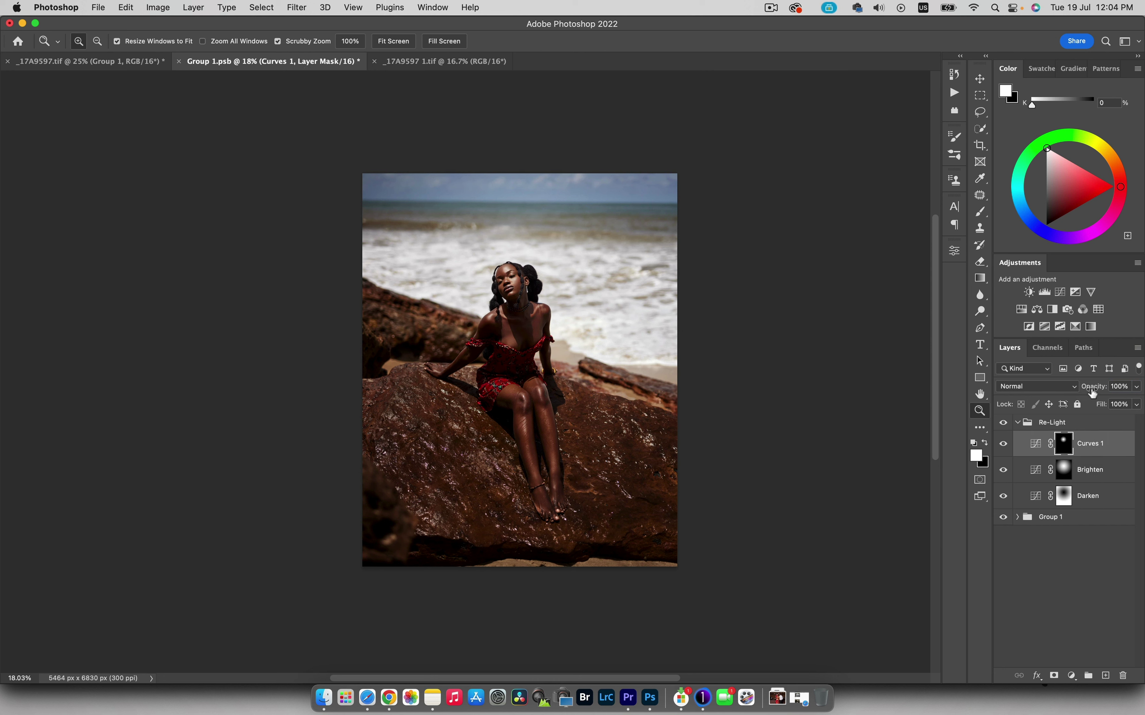
left_click_drag(1093, 392, 1081, 393)
left_click(1003, 423)
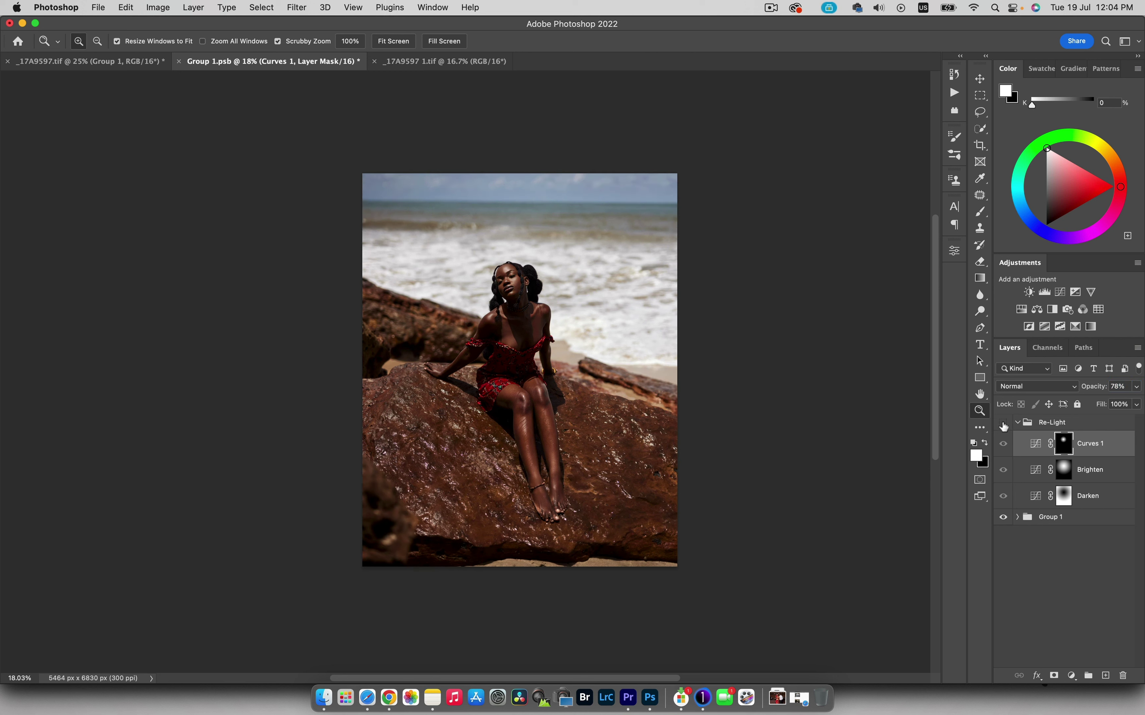
left_click(1003, 423)
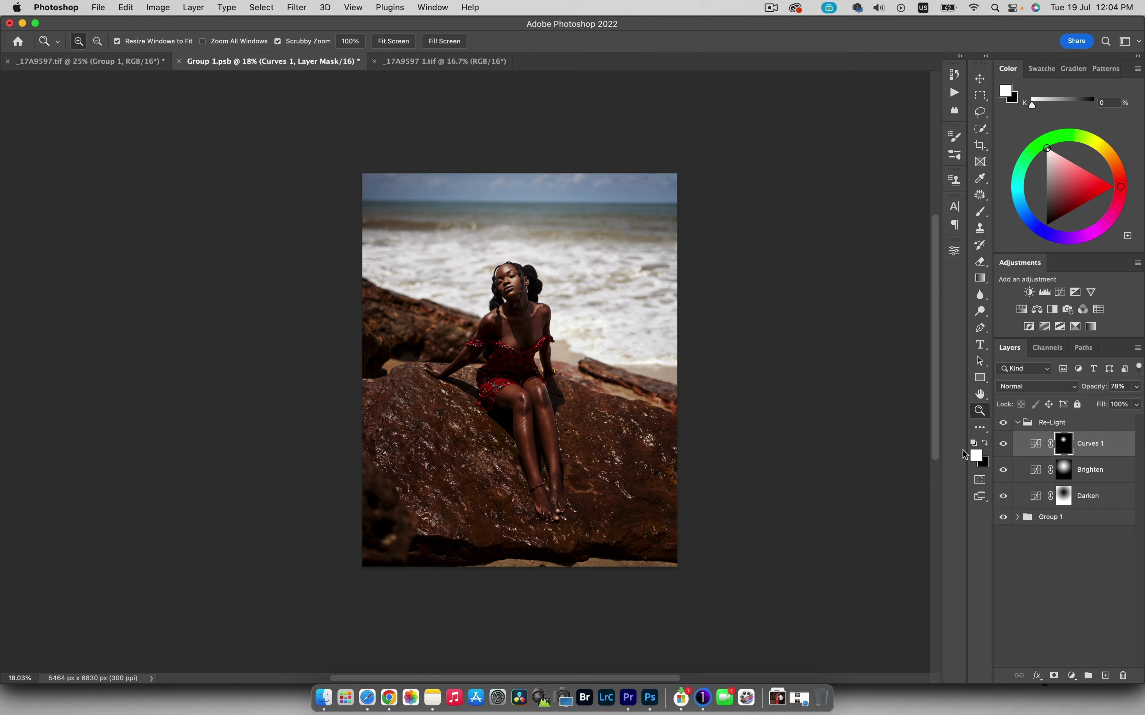